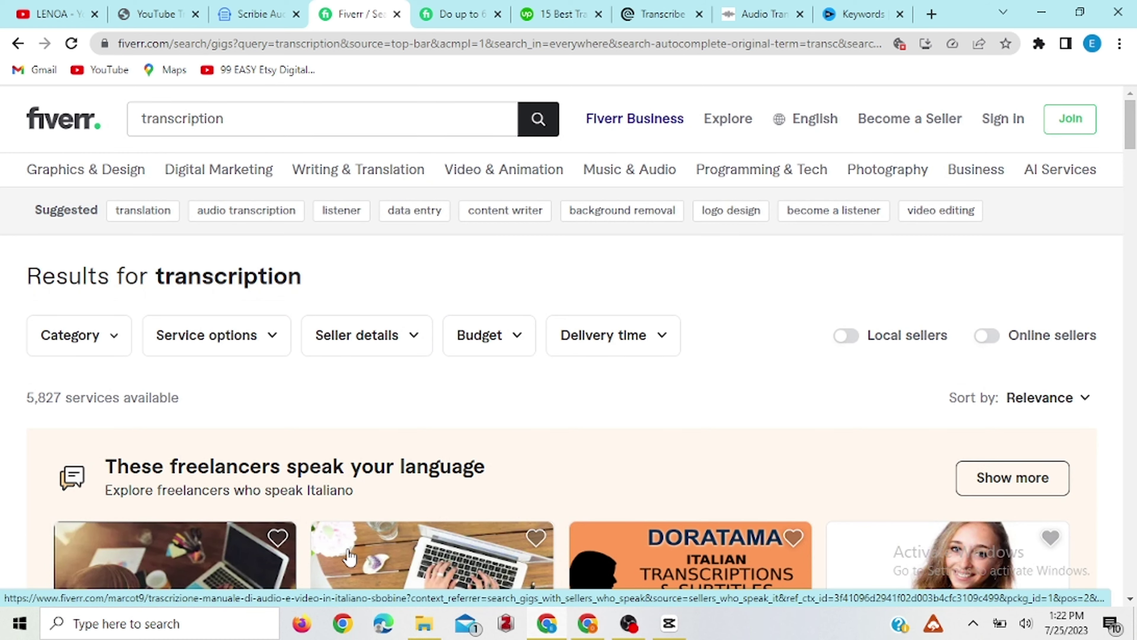
- Open the 'I will do up to 60 minutes of audio or video transcription' gig from the Fiverr results
scroll(349, 556, "down", 10)
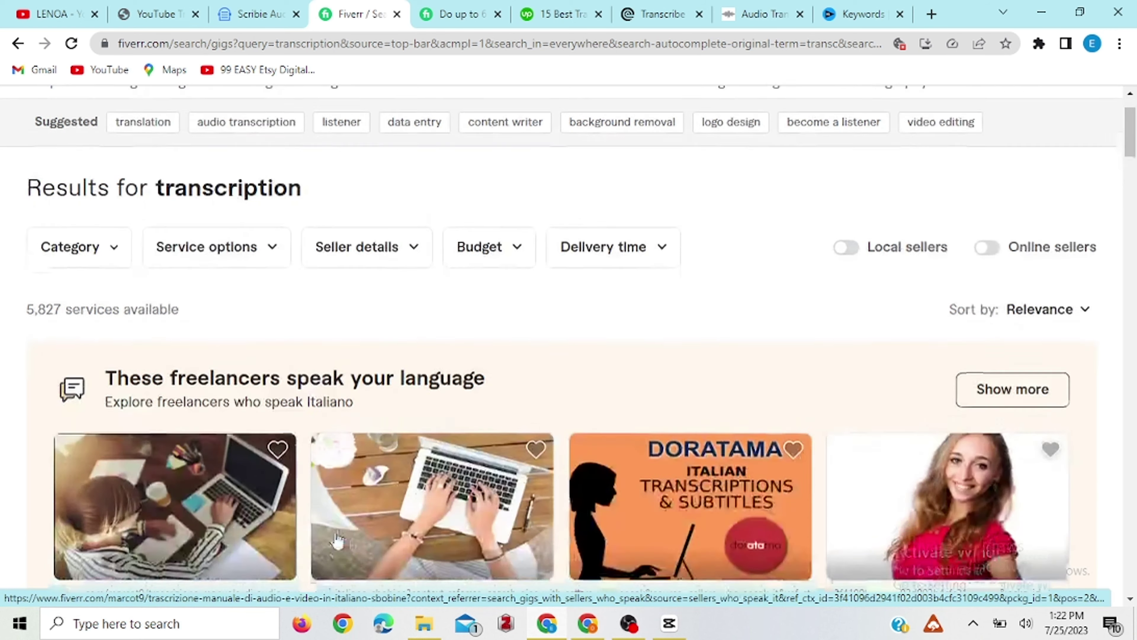
scroll(554, 449, "down", 2)
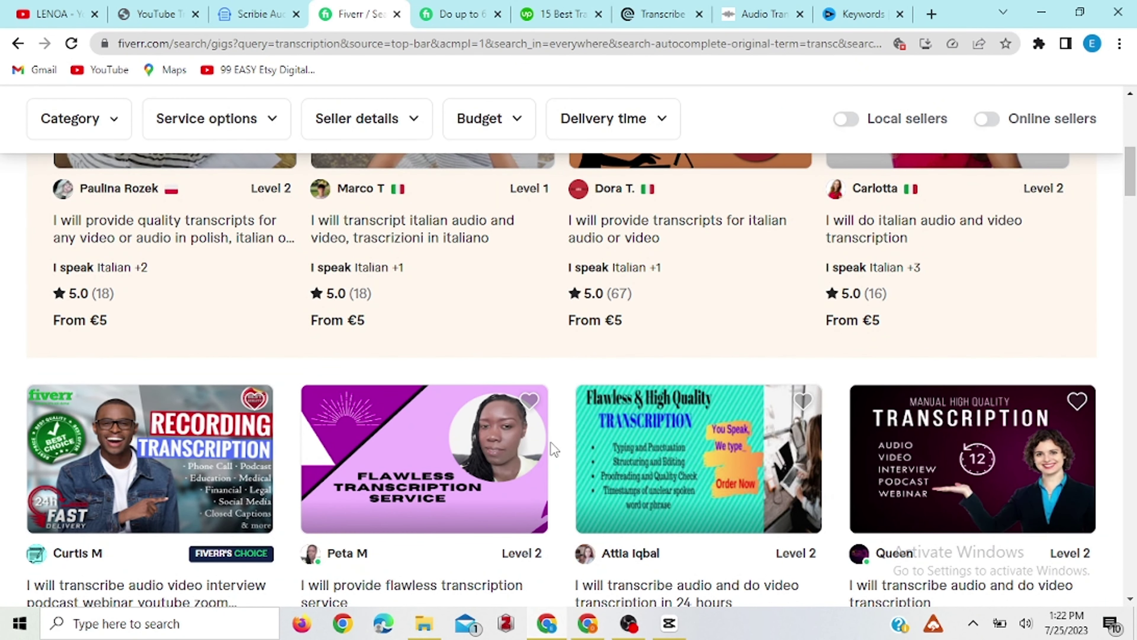
scroll(554, 448, "down", 3)
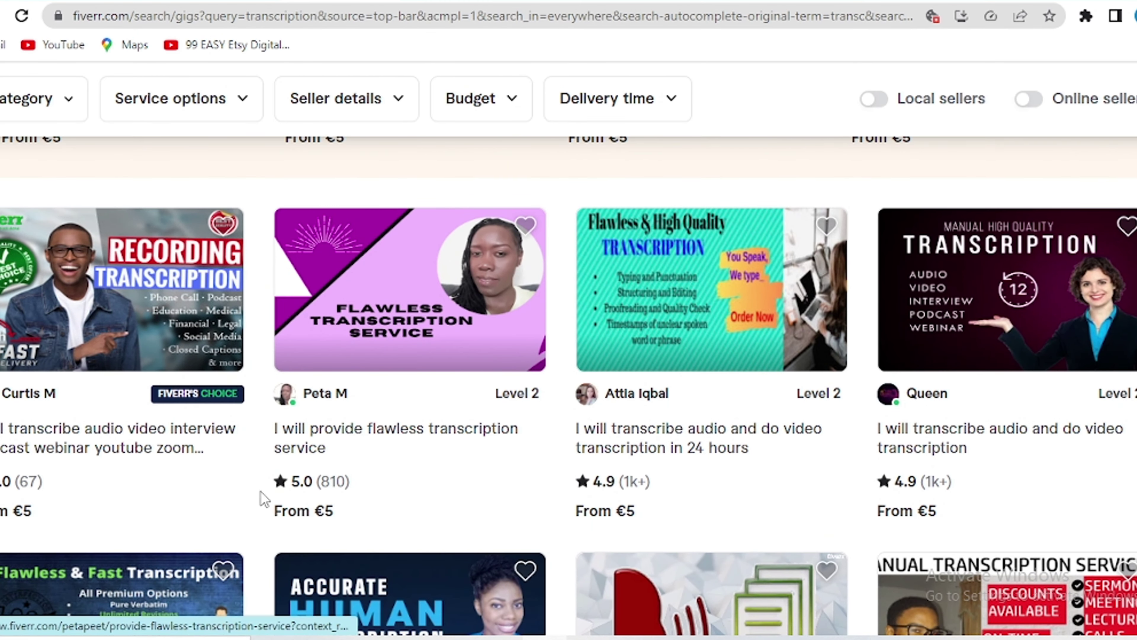
scroll(433, 457, "down", 1)
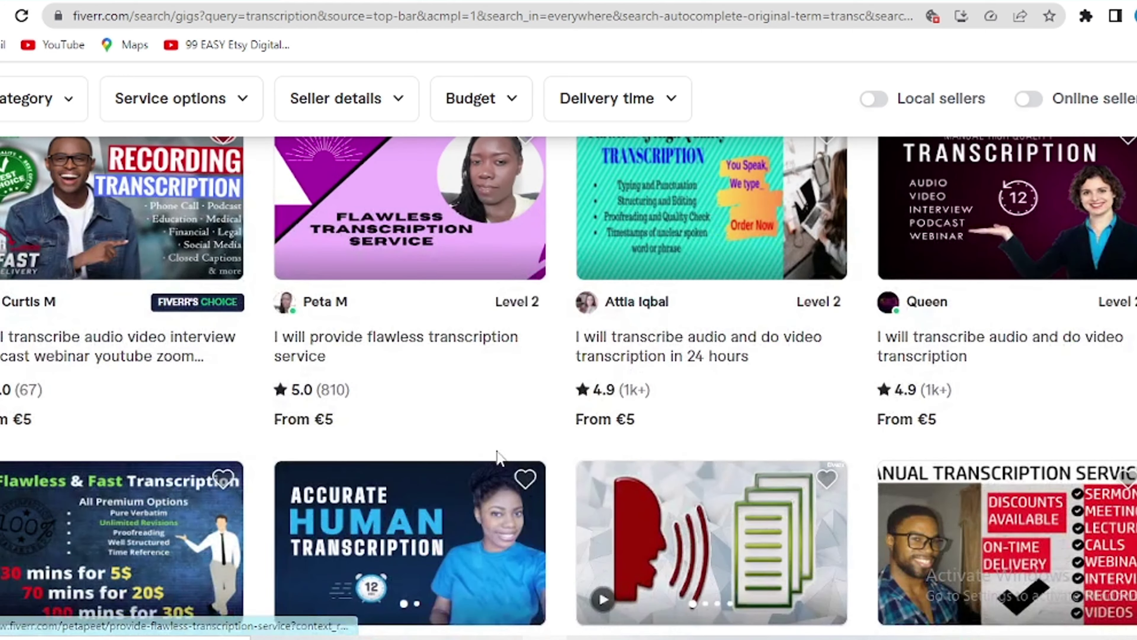
scroll(553, 474, "up", 1)
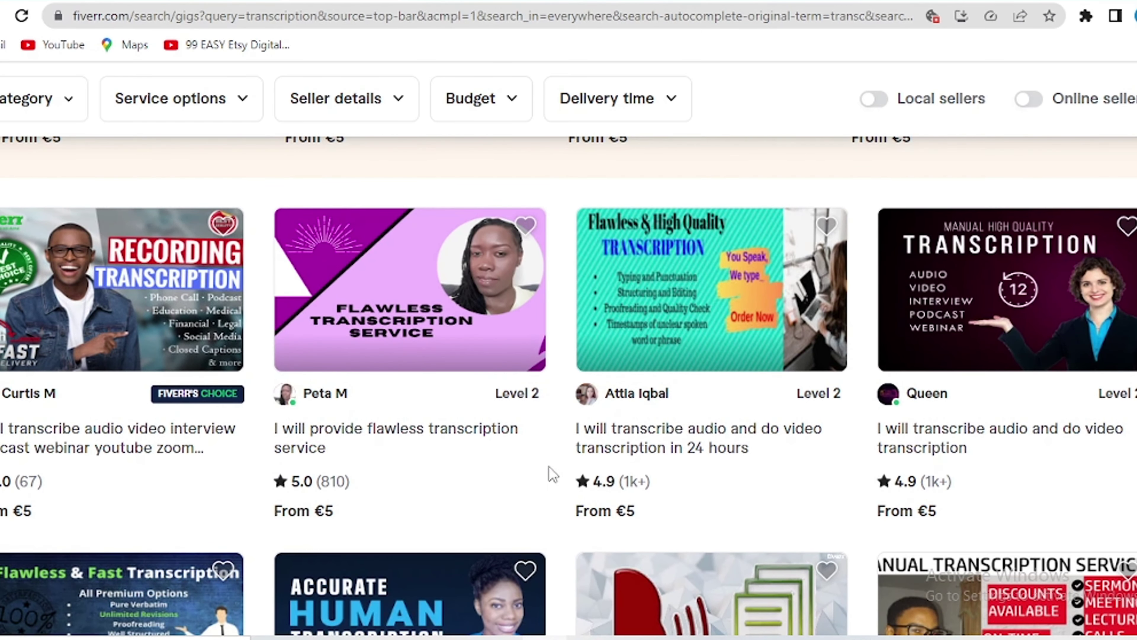
scroll(553, 474, "down", 3)
scroll(553, 474, "up", 3)
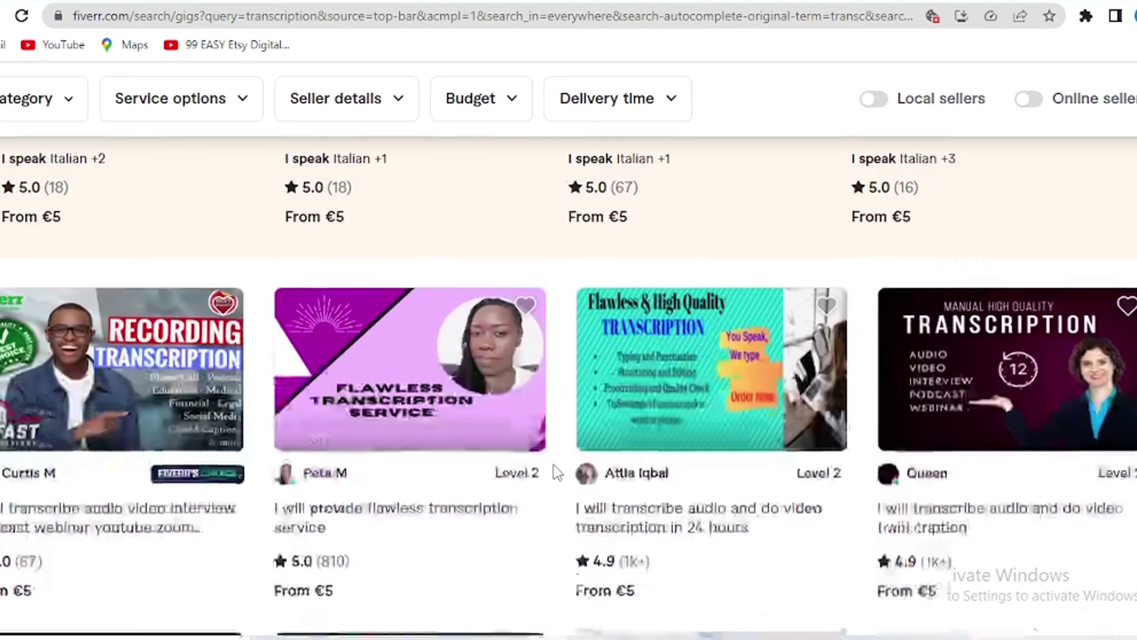
scroll(556, 473, "down", 7)
scroll(558, 473, "down", 5)
scroll(615, 432, "up", 2)
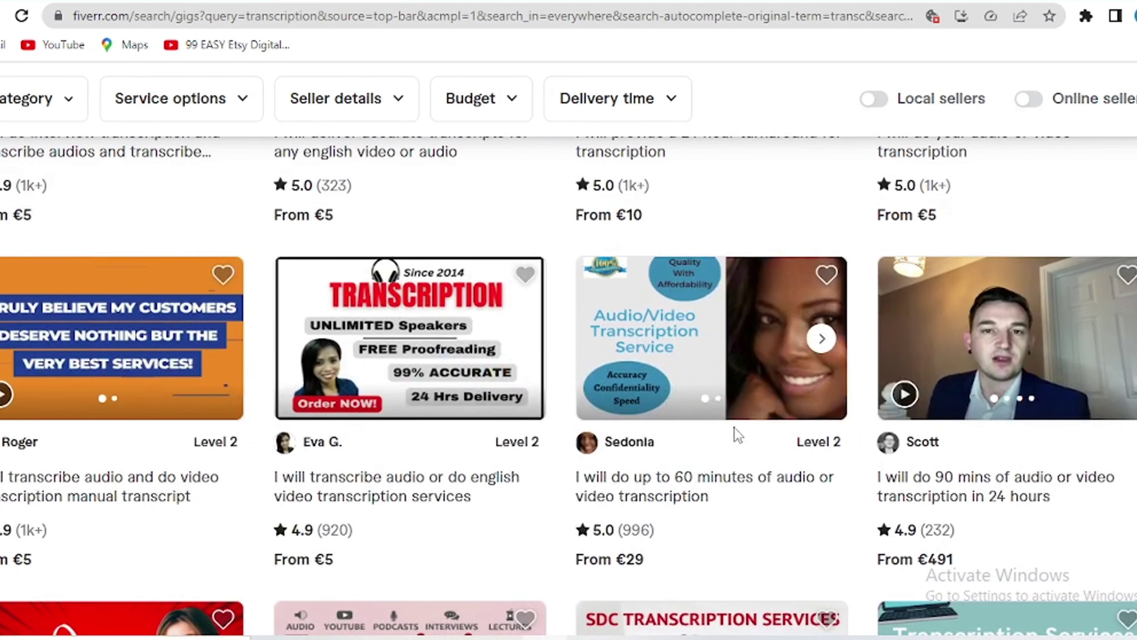
left_click(695, 388)
scroll(229, 443, "down", 8)
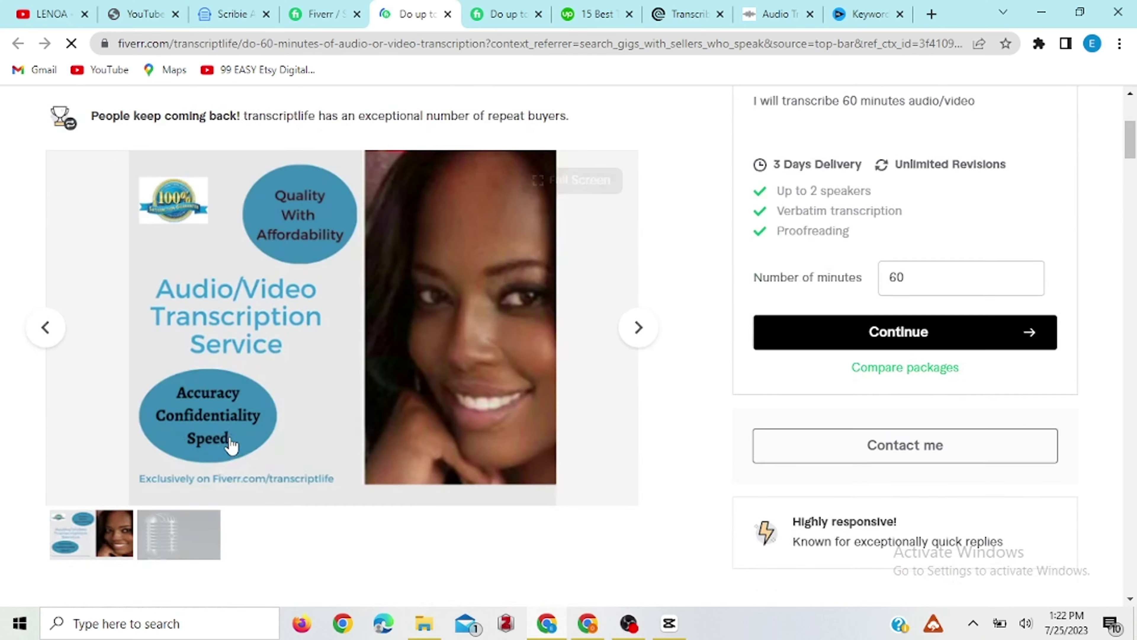
scroll(330, 356, "down", 7)
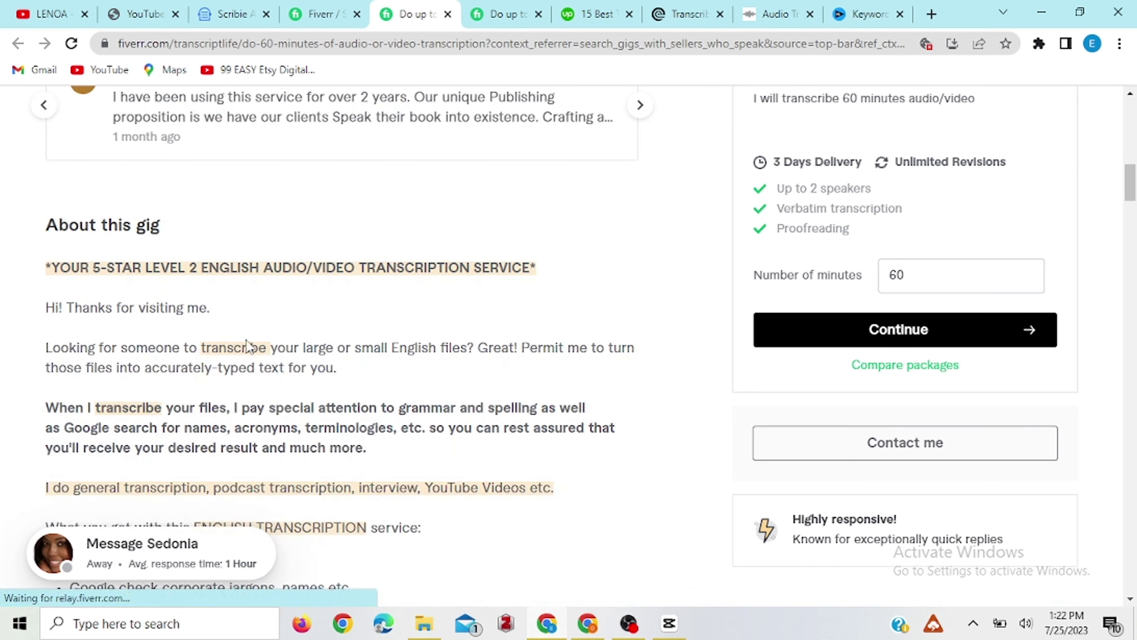
scroll(278, 348, "up", 14)
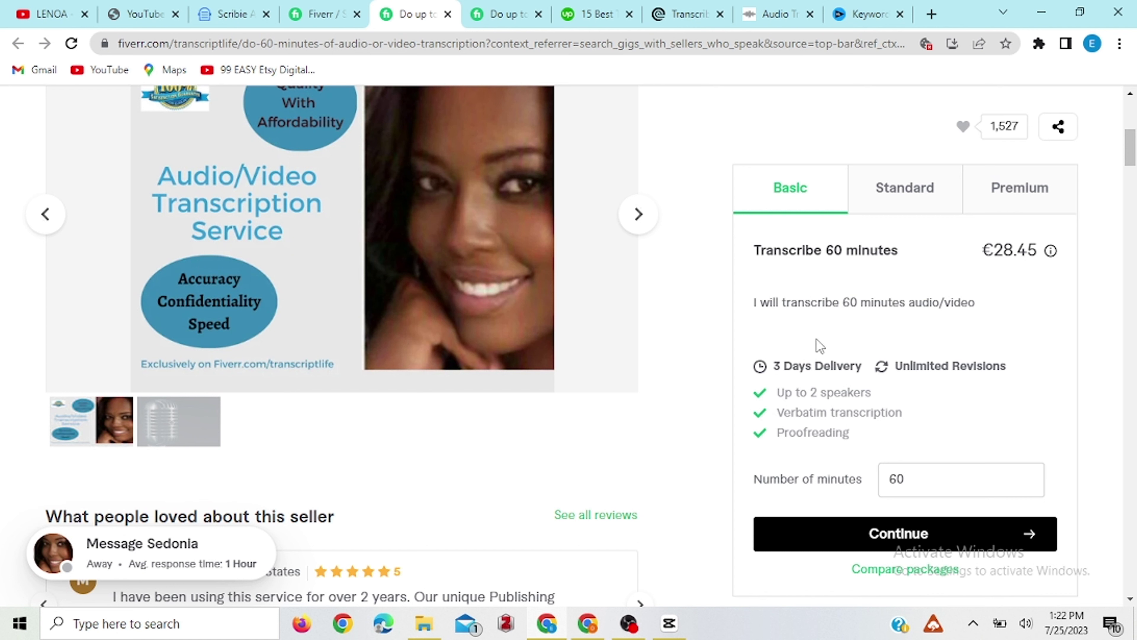
- Compare the Standard and Premium packages, ending on Premium at €85.34 for 3 hours
left_click(916, 196)
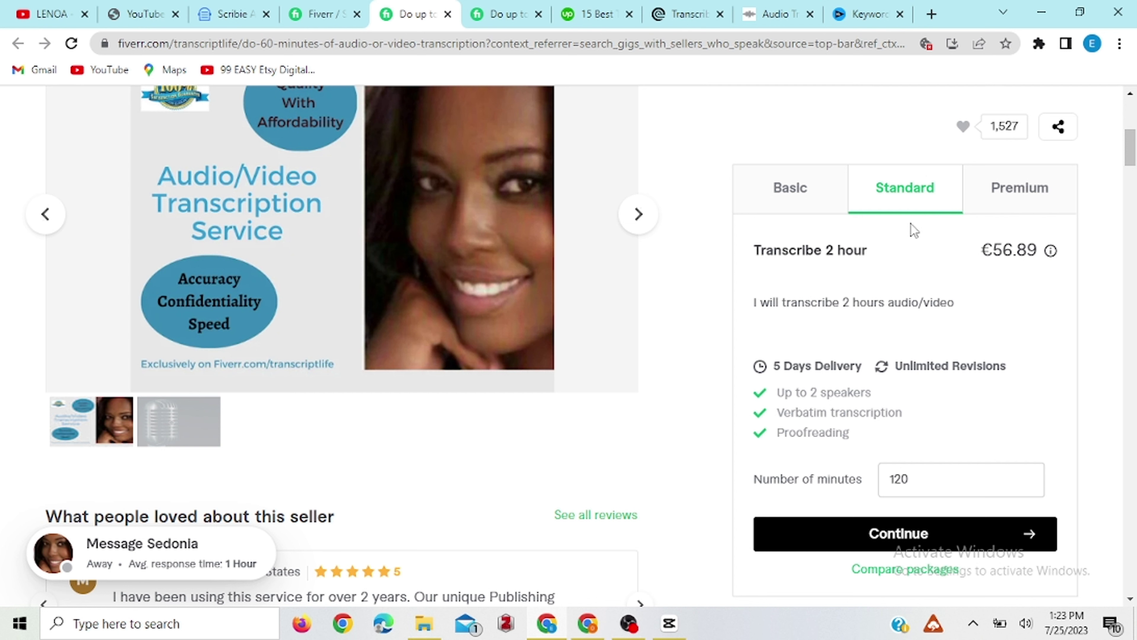
left_click(1020, 204)
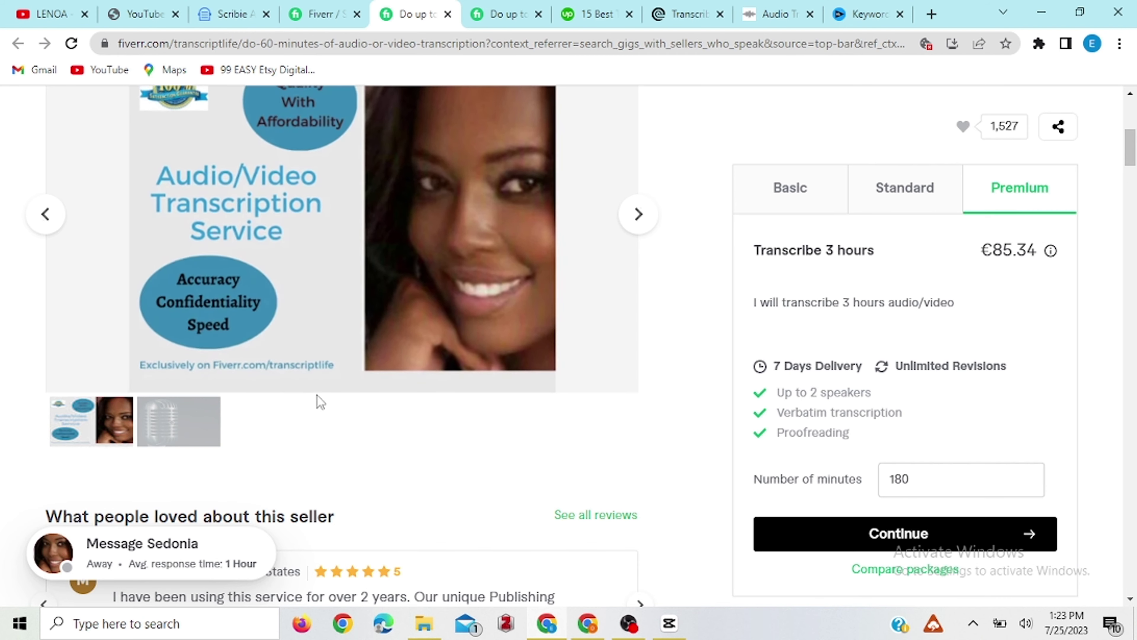
scroll(317, 396, "up", 5)
scroll(319, 402, "down", 5)
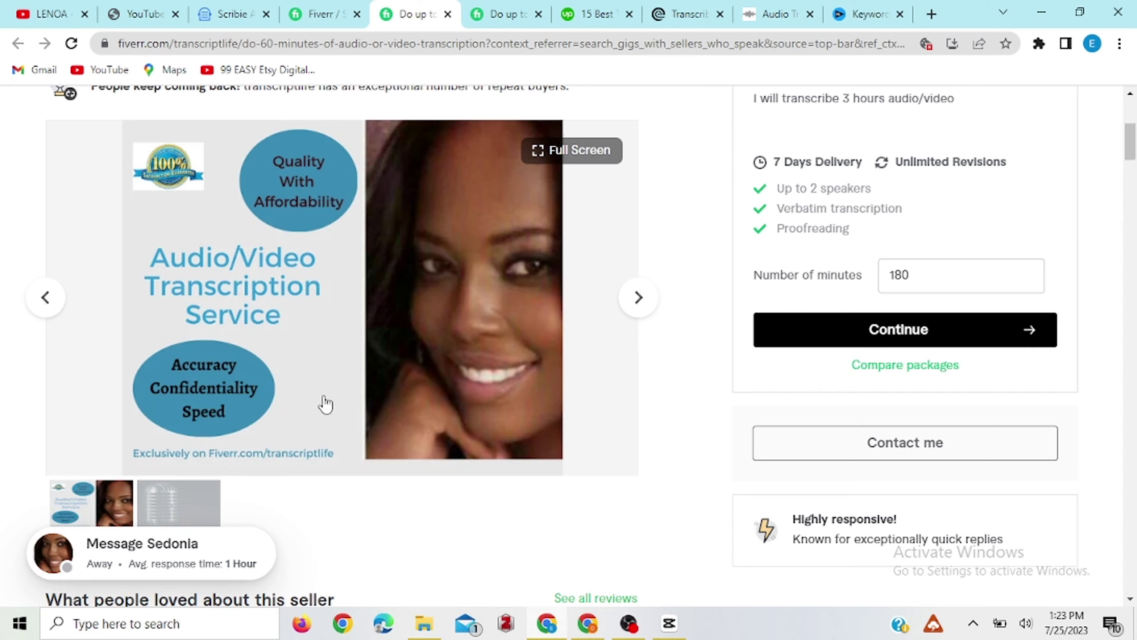
scroll(322, 403, "up", 5)
scroll(327, 403, "down", 2)
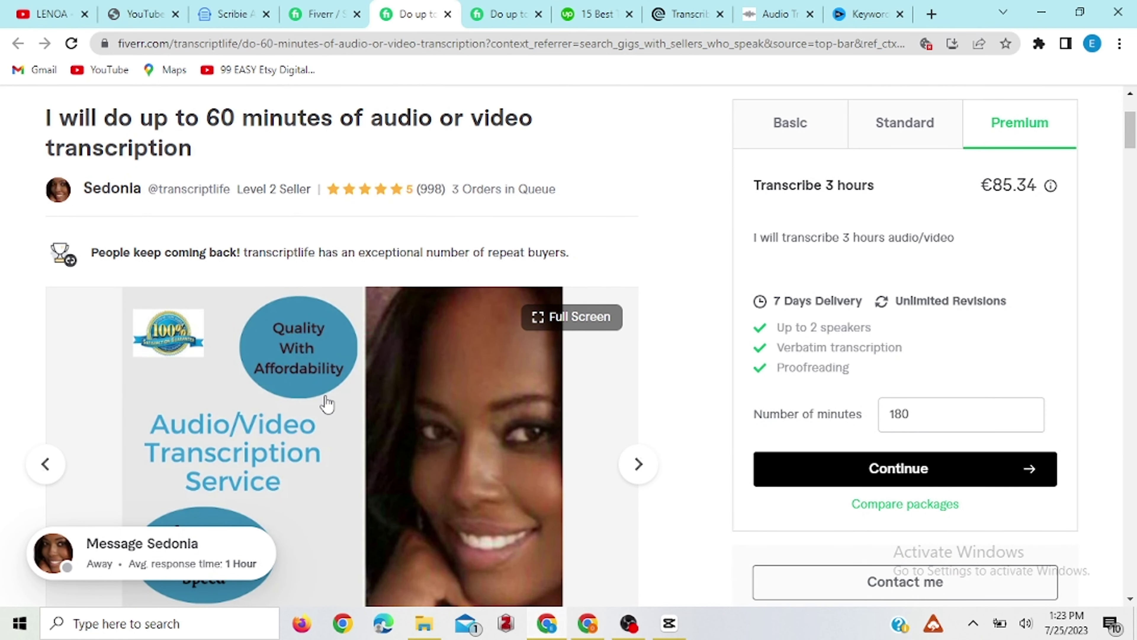
scroll(327, 403, "down", 3)
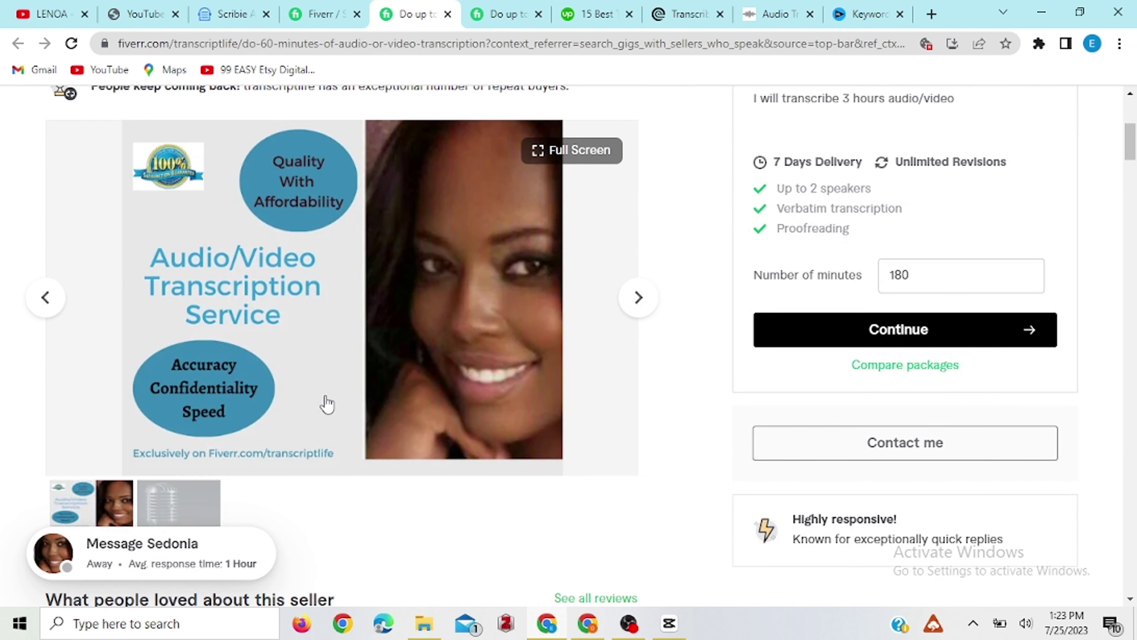
- Scroll down the Fiverr gig page once more
scroll(325, 397, "down", 2)
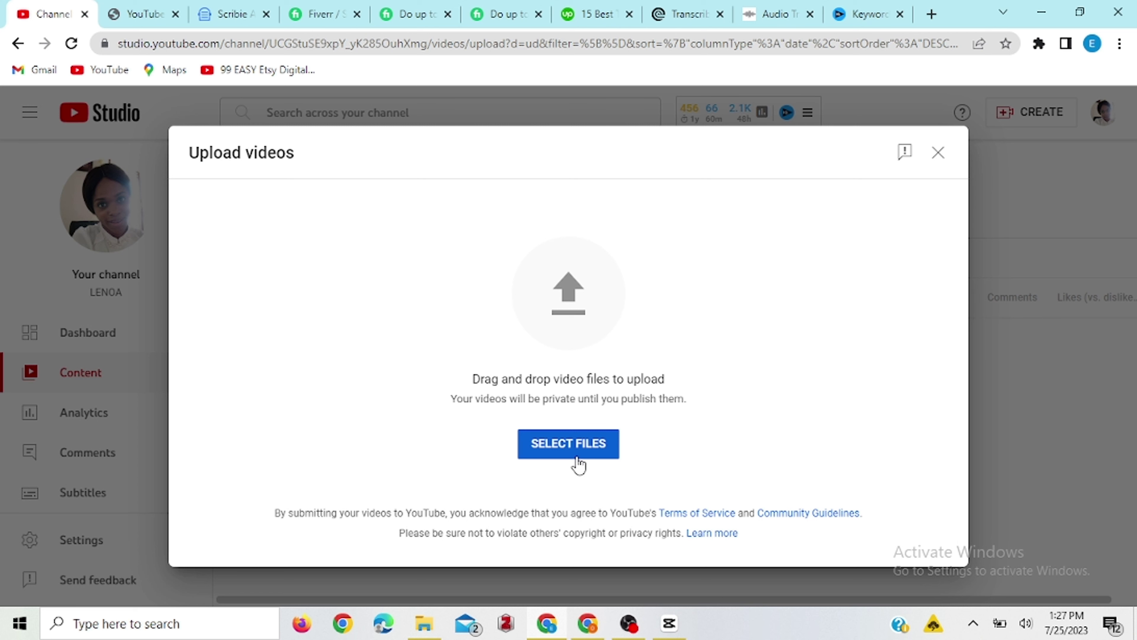
- Select 0420.mp4 for upload and set its audience to 'No, it's not made for kids'
left_click(568, 450)
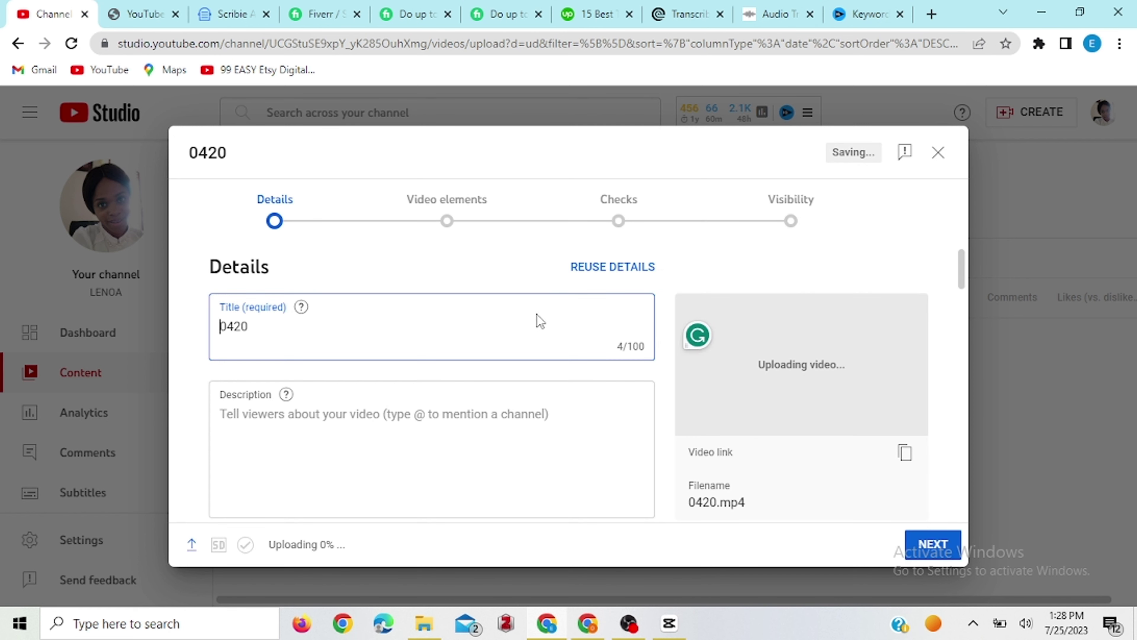
scroll(355, 368, "down", 15)
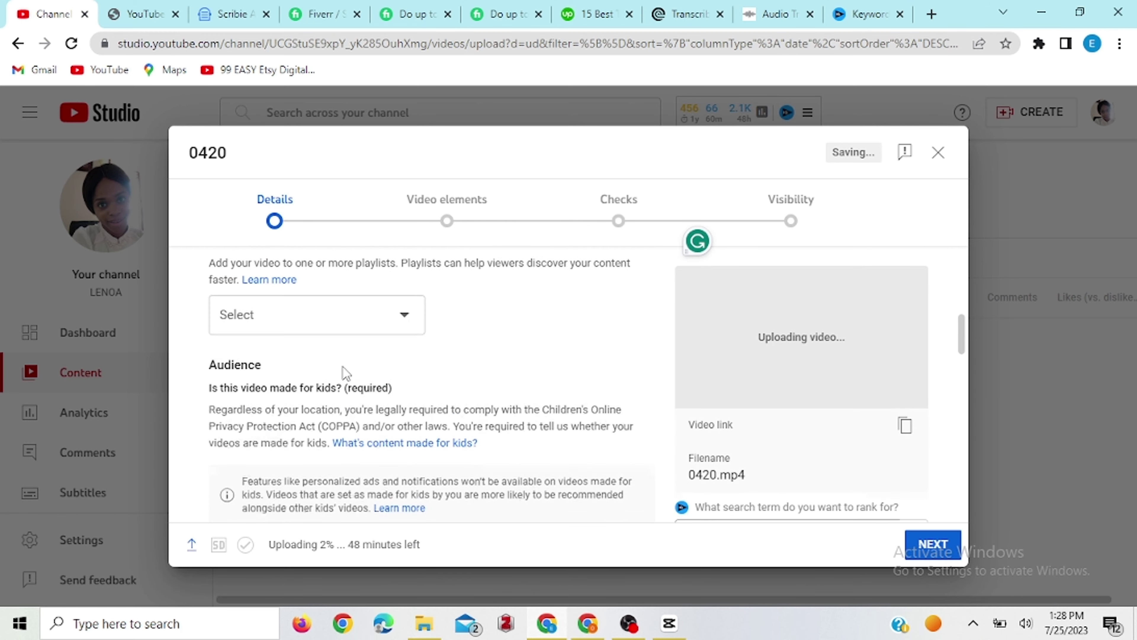
scroll(344, 376, "up", 8)
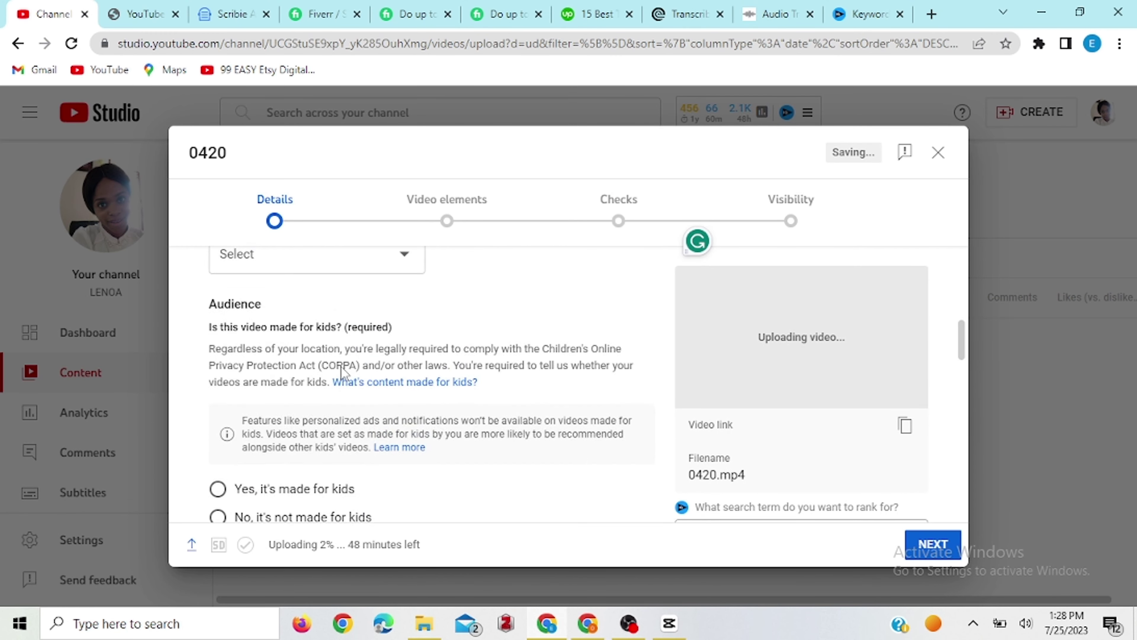
left_click(444, 217)
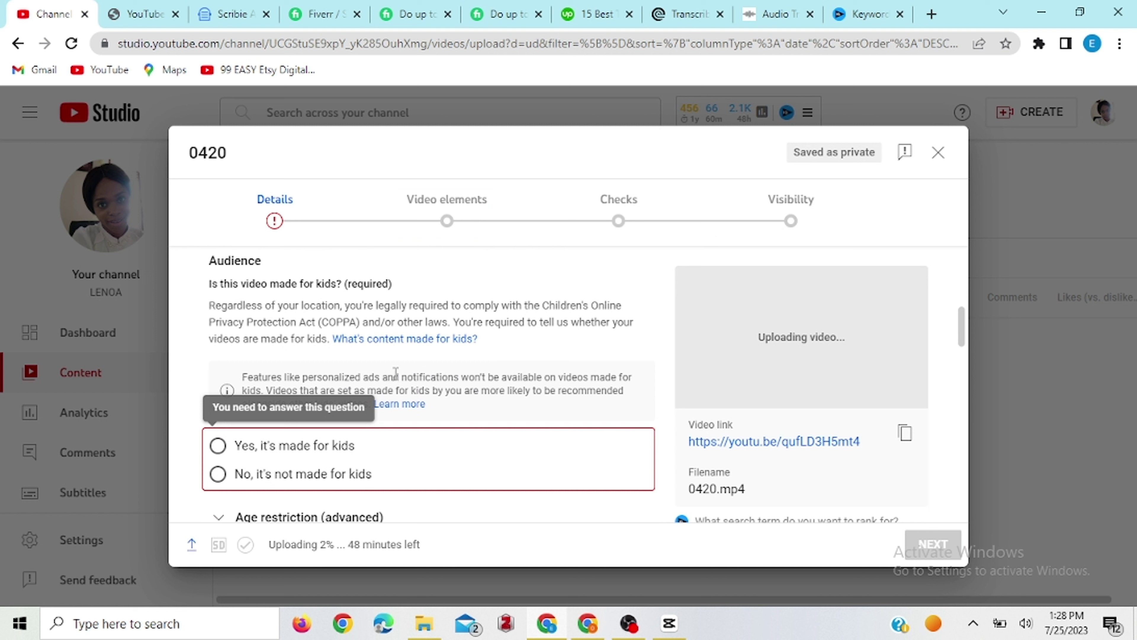
left_click(218, 474)
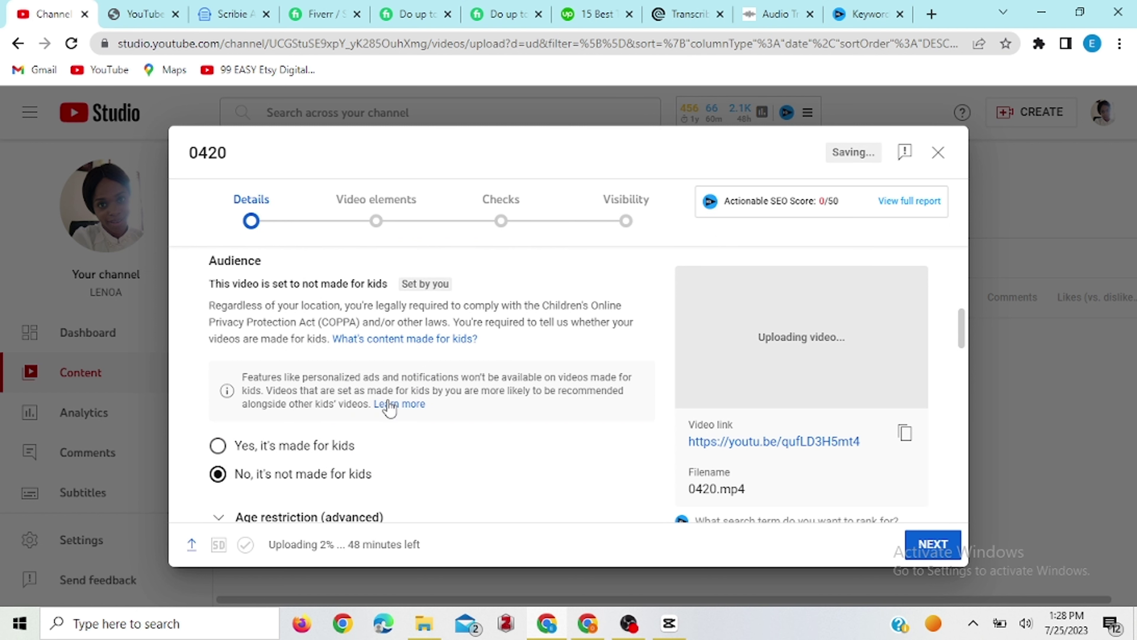
- Move the 0420 upload through Video elements on to the Checks step
left_click(375, 228)
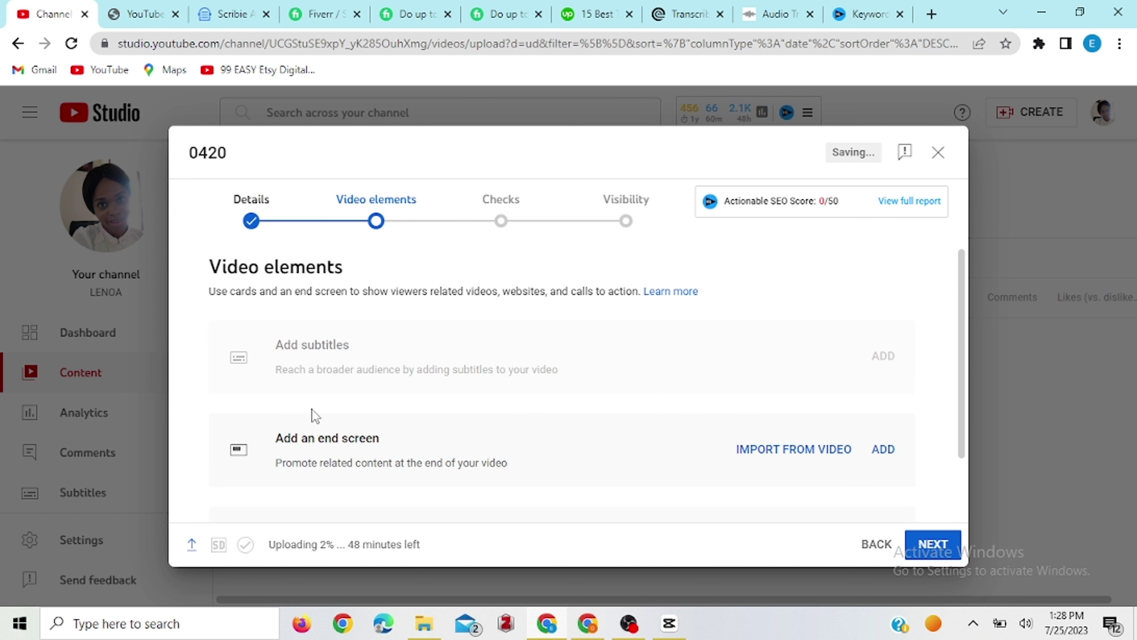
scroll(425, 439, "down", 1)
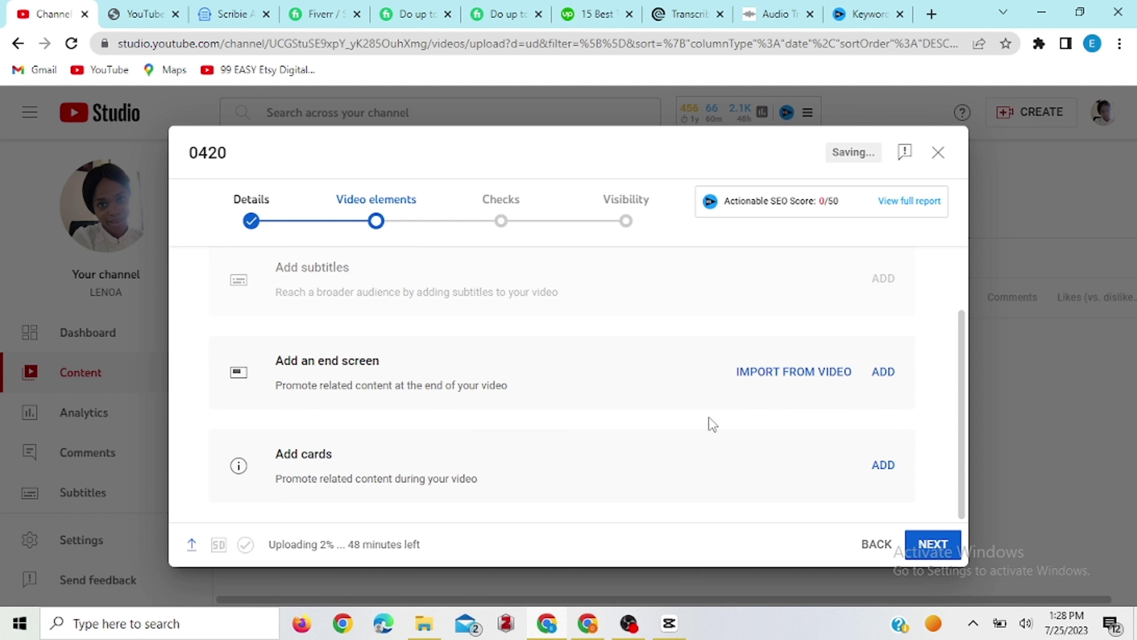
left_click(509, 230)
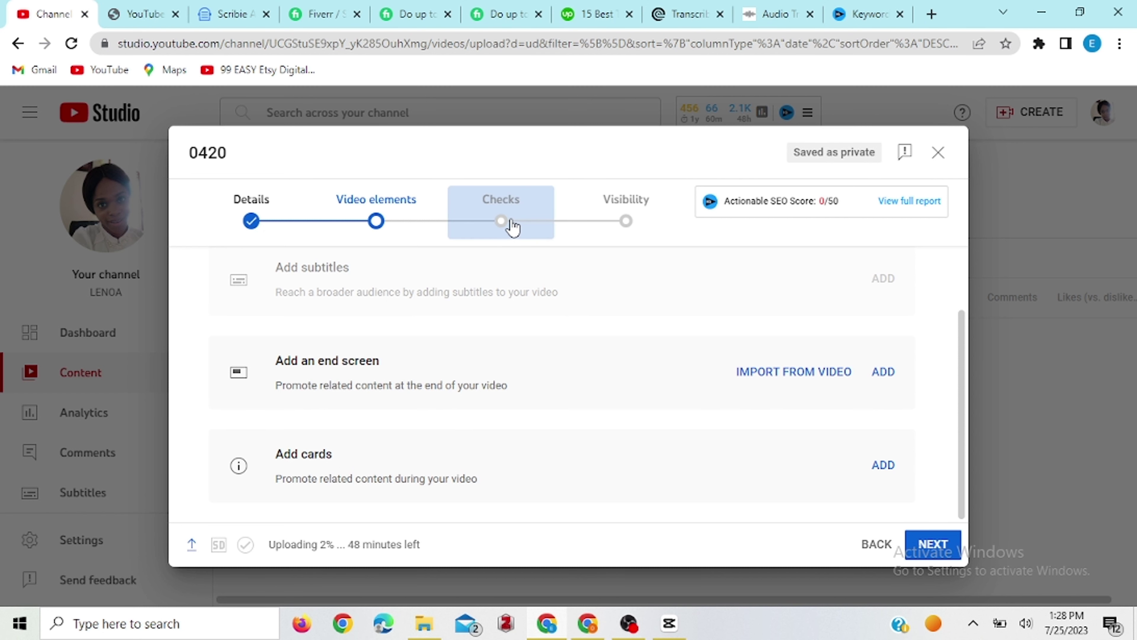
left_click(493, 224)
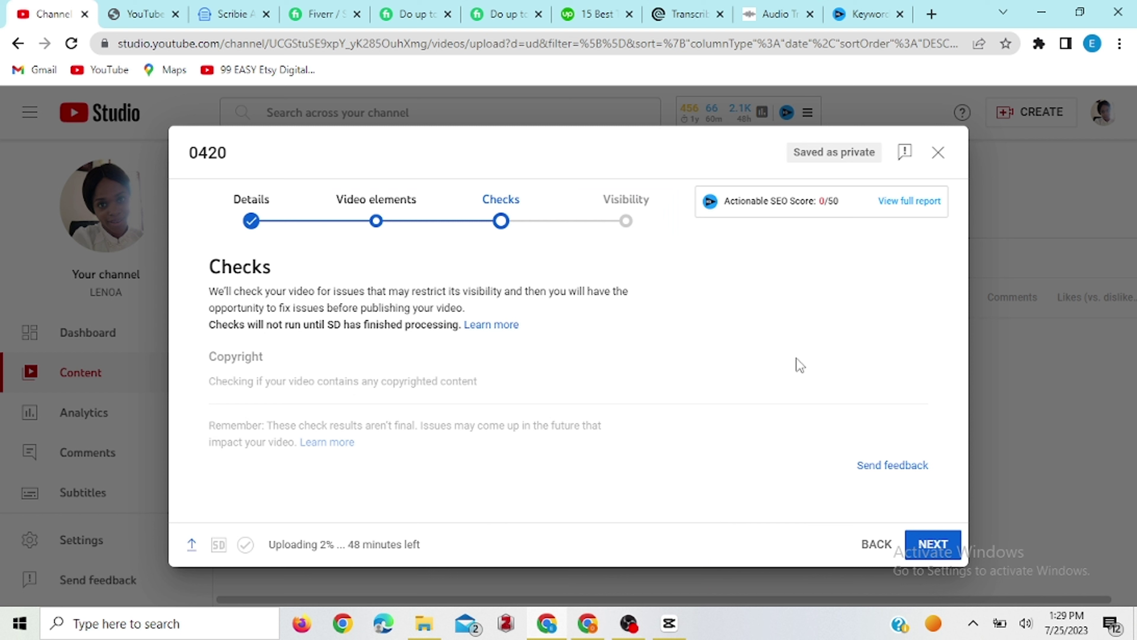
- Set the 0420 video's visibility to Unlisted and copy its shareable link
left_click(635, 215)
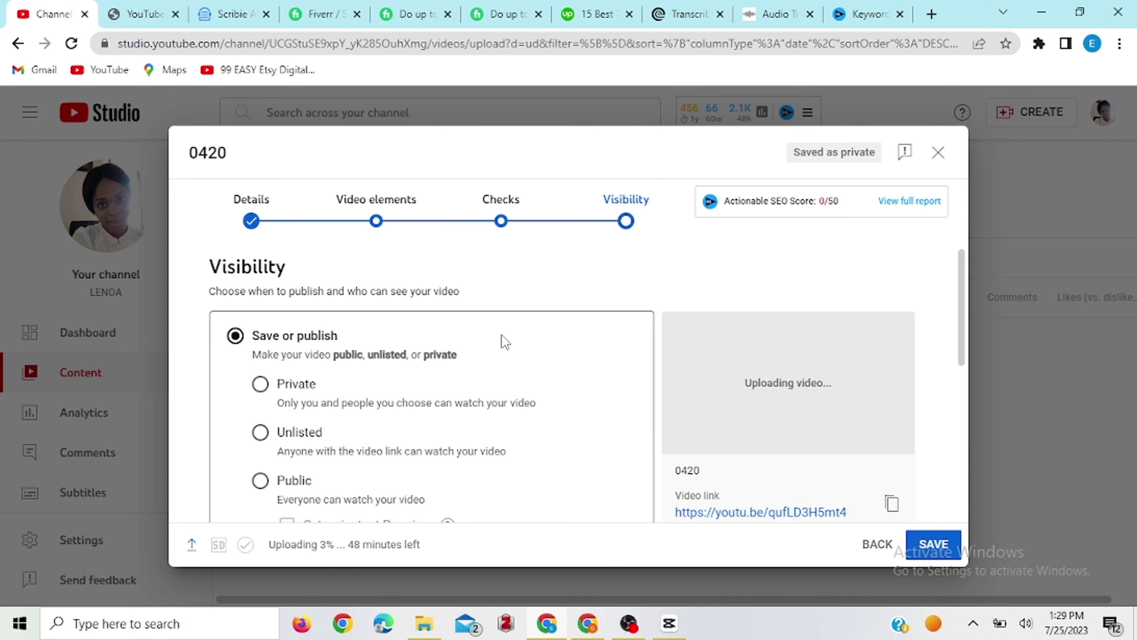
scroll(505, 342, "down", 3)
scroll(394, 352, "up", 3)
left_click(260, 432)
scroll(657, 403, "down", 3)
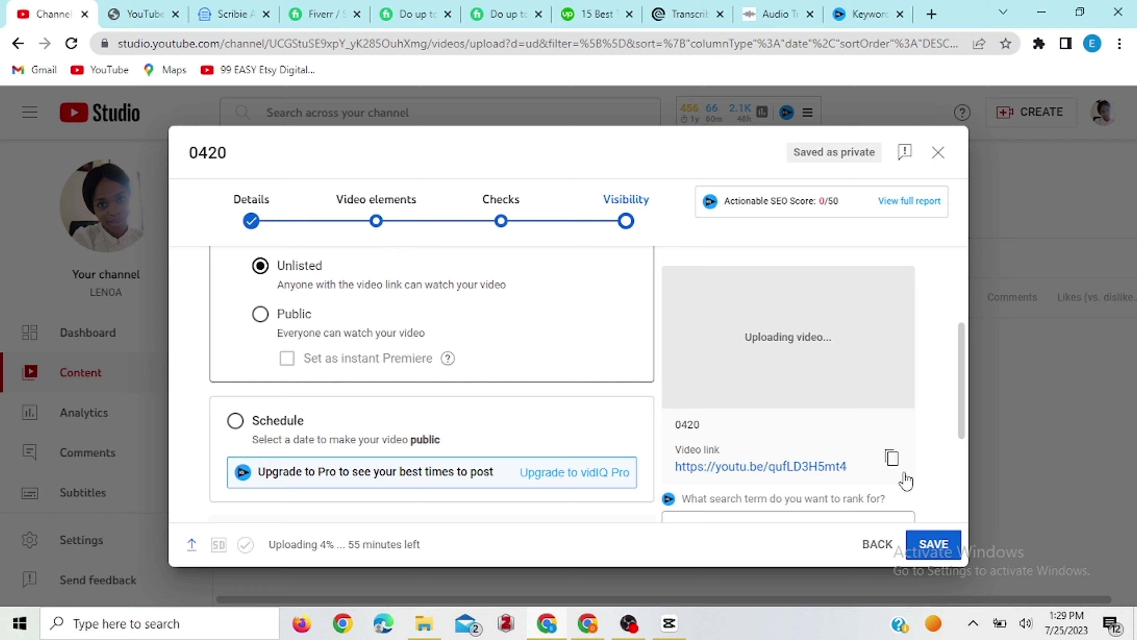
left_click(893, 469)
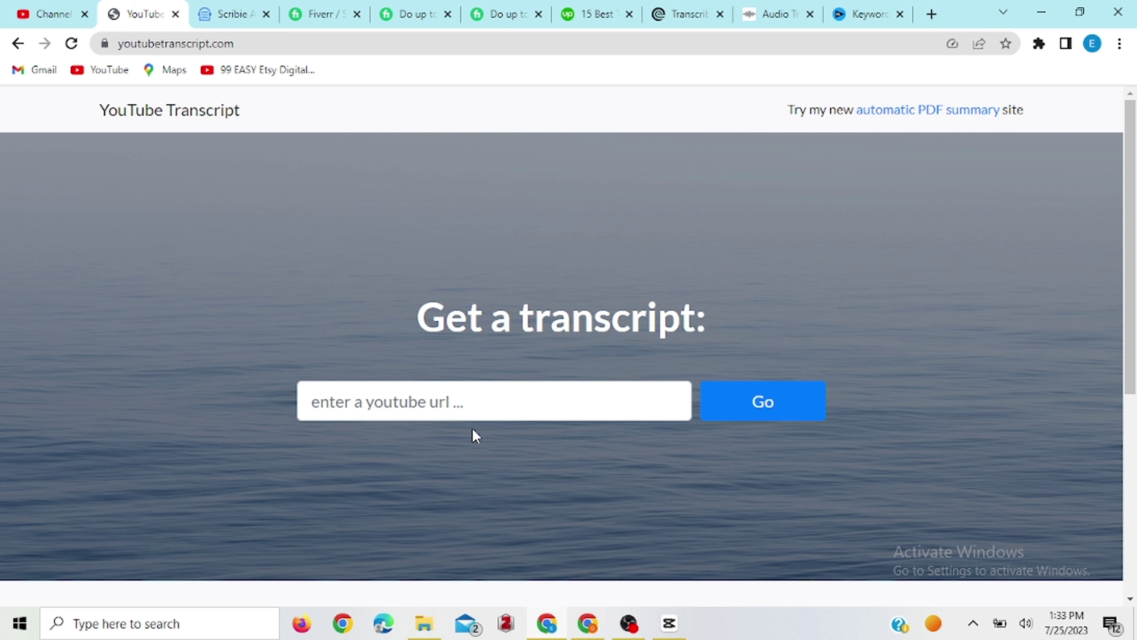
- Paste the youtu.be/ECkrDJS9eYg link into the URL box and request its transcript
scroll(402, 408, "down", 2)
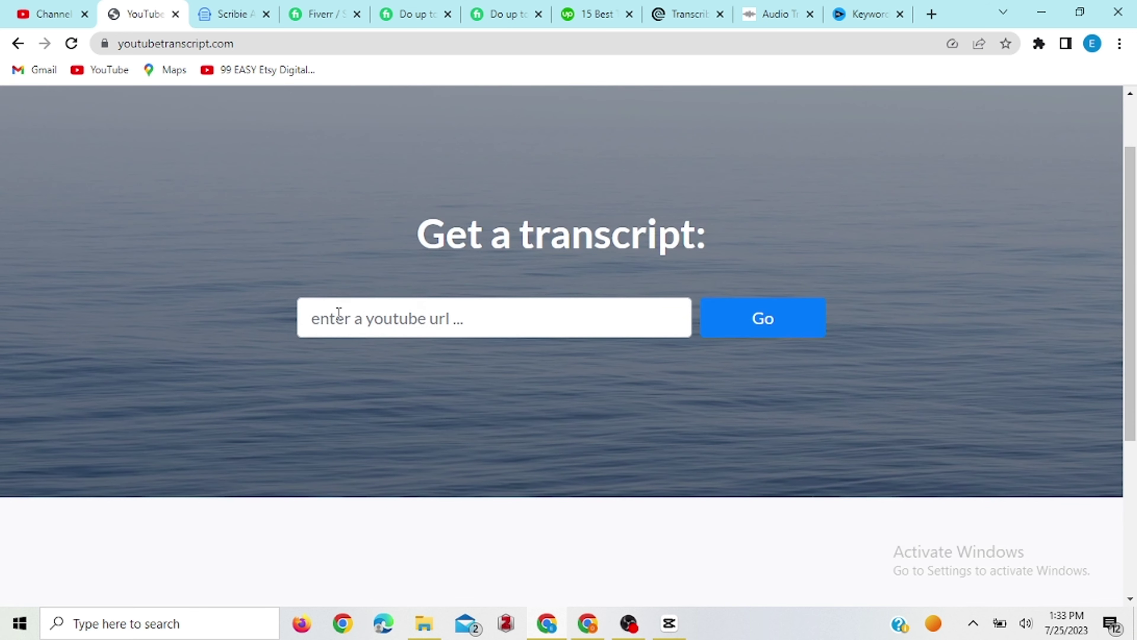
left_click(334, 314)
right_click(333, 316)
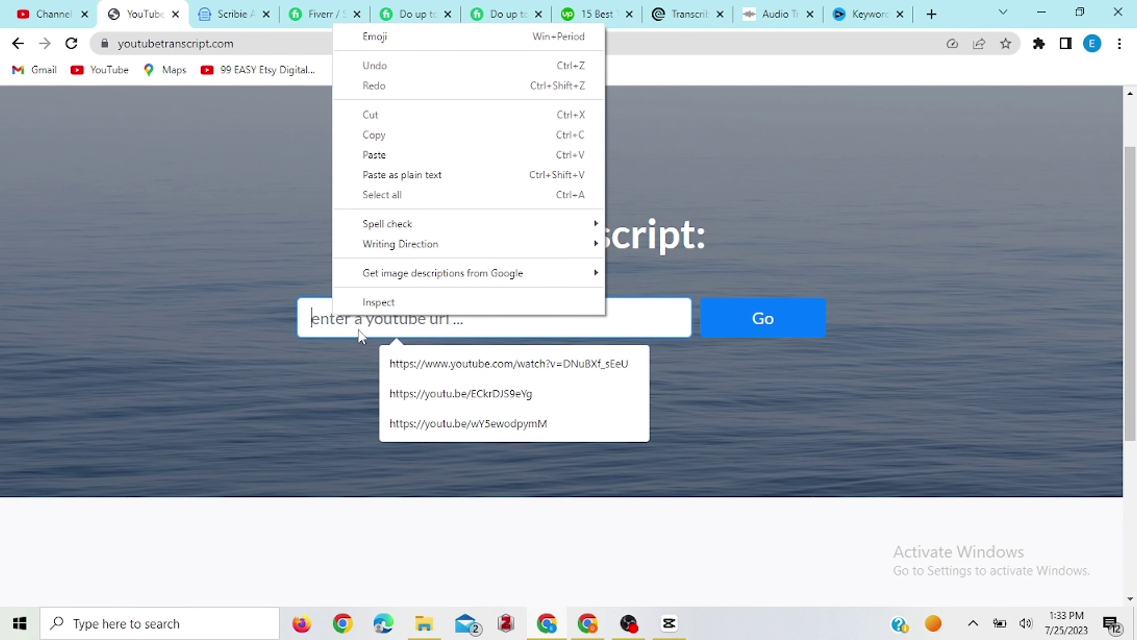
left_click(378, 155)
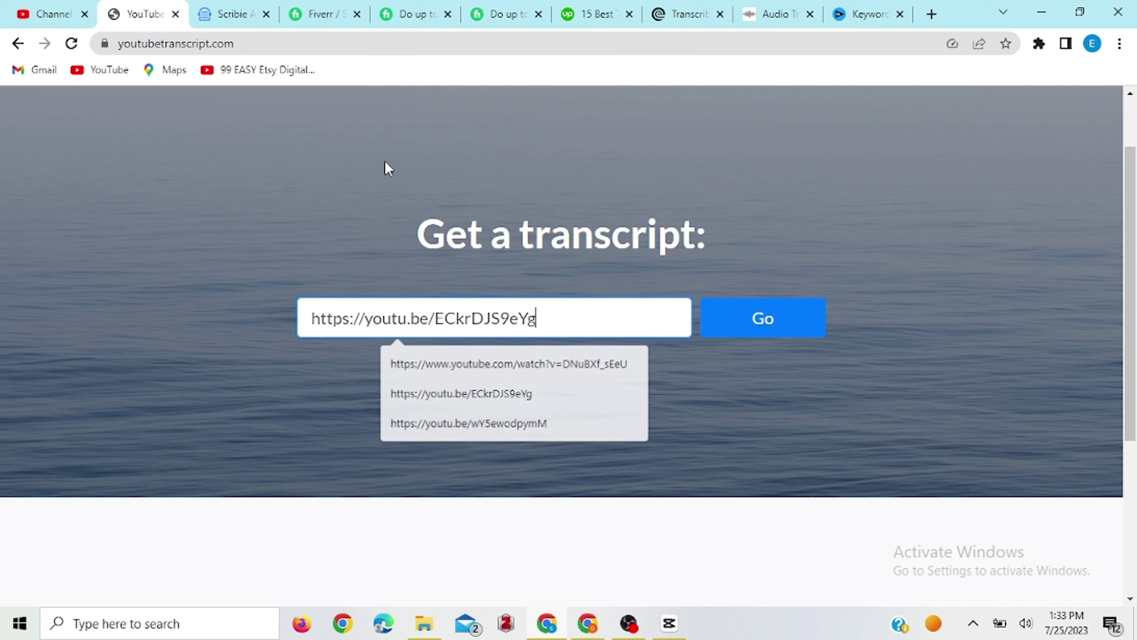
left_click(758, 321)
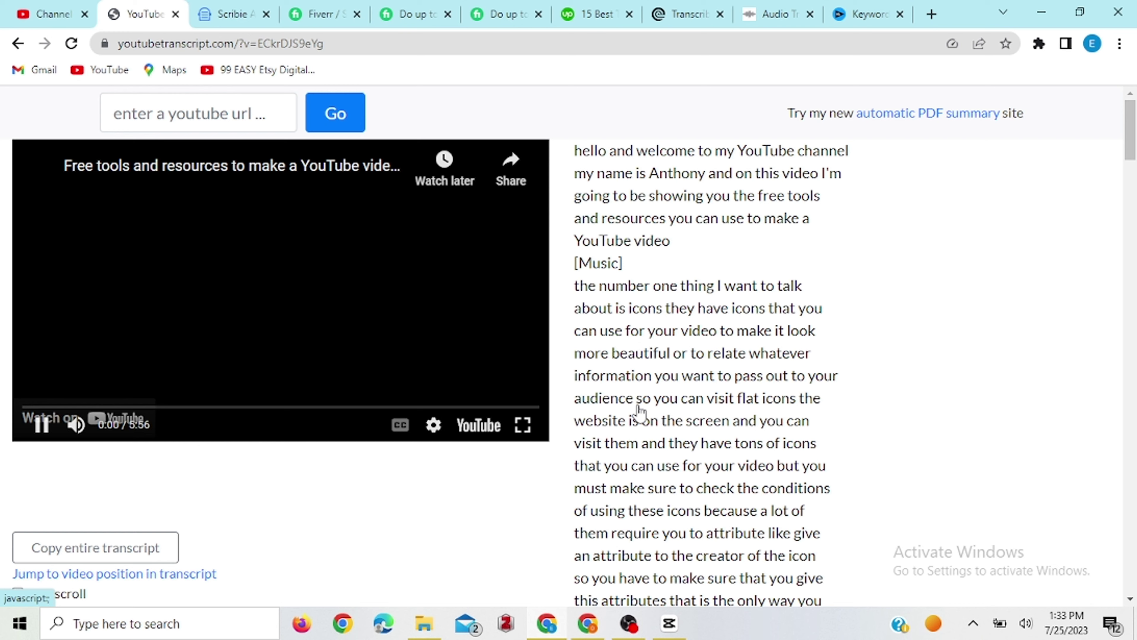
- Scroll over the loaded transcript of the 5:55 free-tools video
scroll(639, 412, "down", 3)
scroll(636, 394, "up", 3)
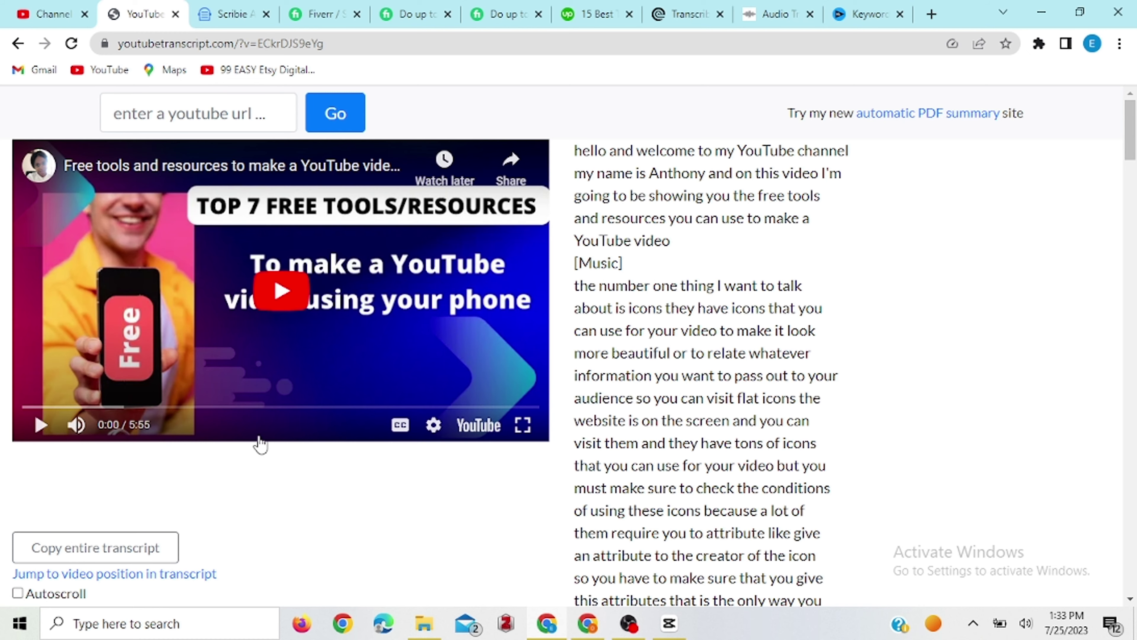
- Seek the video to 0:49, 2:03 and the start, play from a transcript line, then pause
scroll(67, 560, "down", 5)
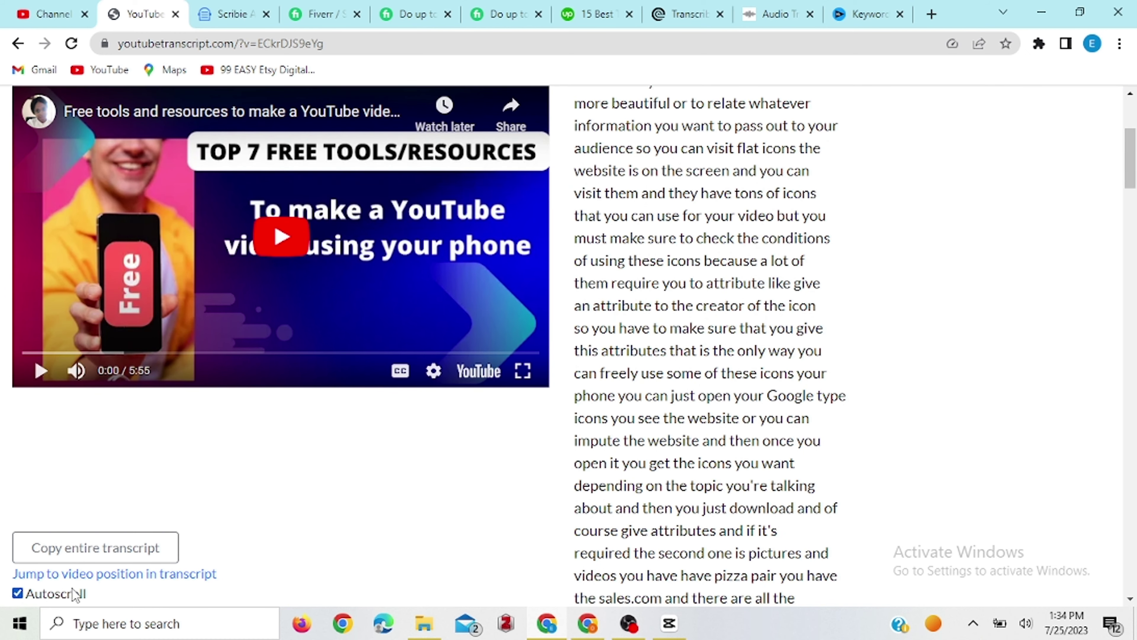
left_click(95, 353)
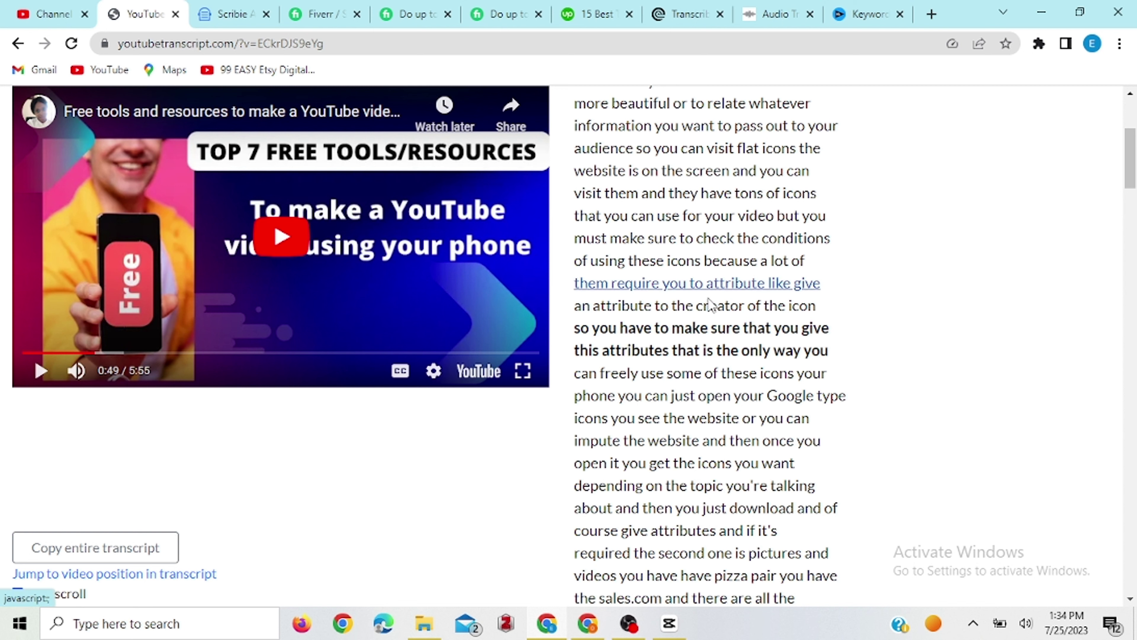
left_click(204, 354)
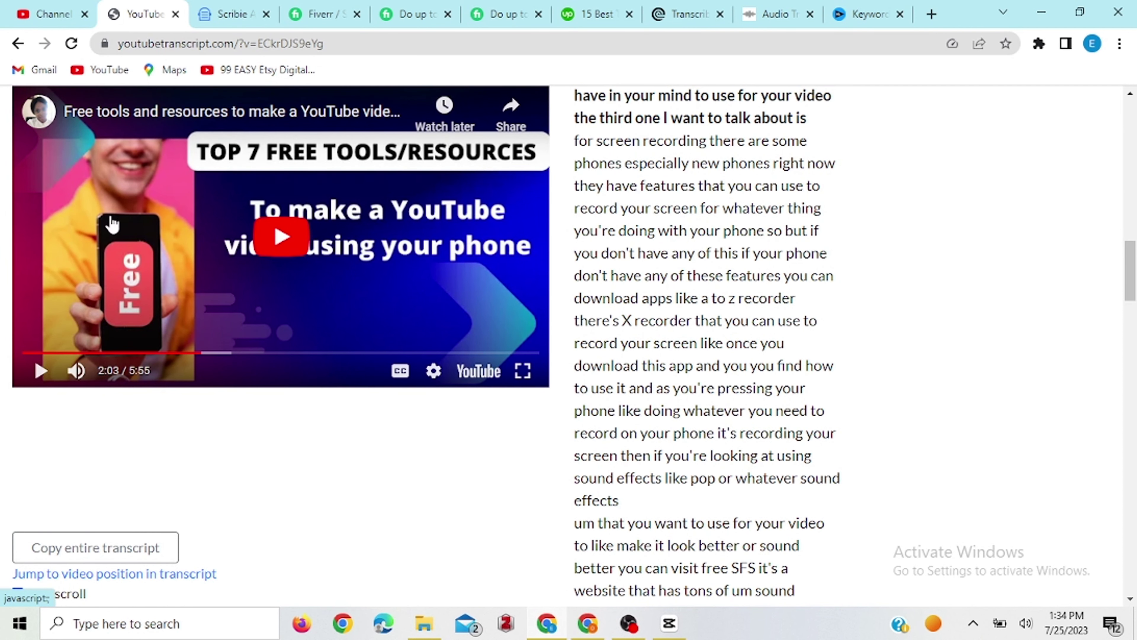
left_click(25, 352)
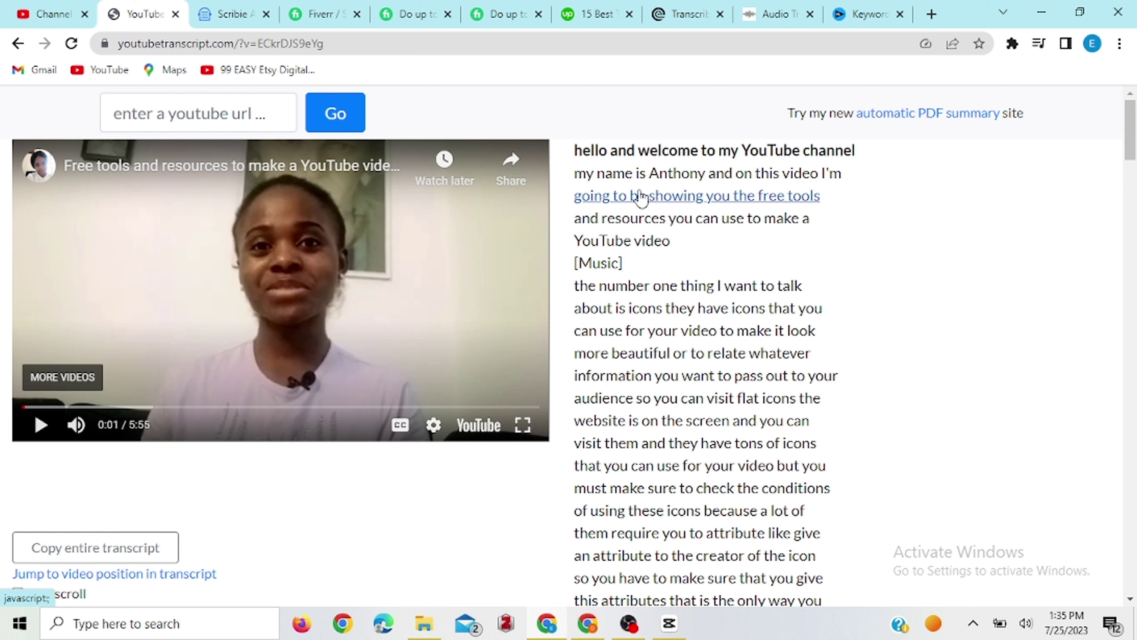
left_click(705, 215)
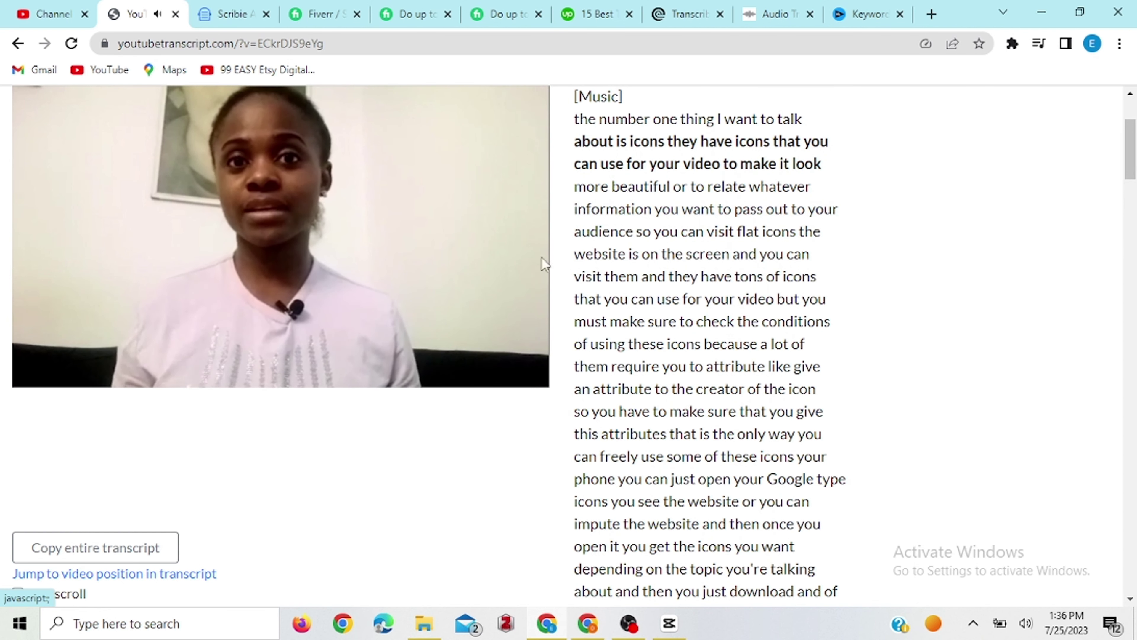
mouse_move(475, 326)
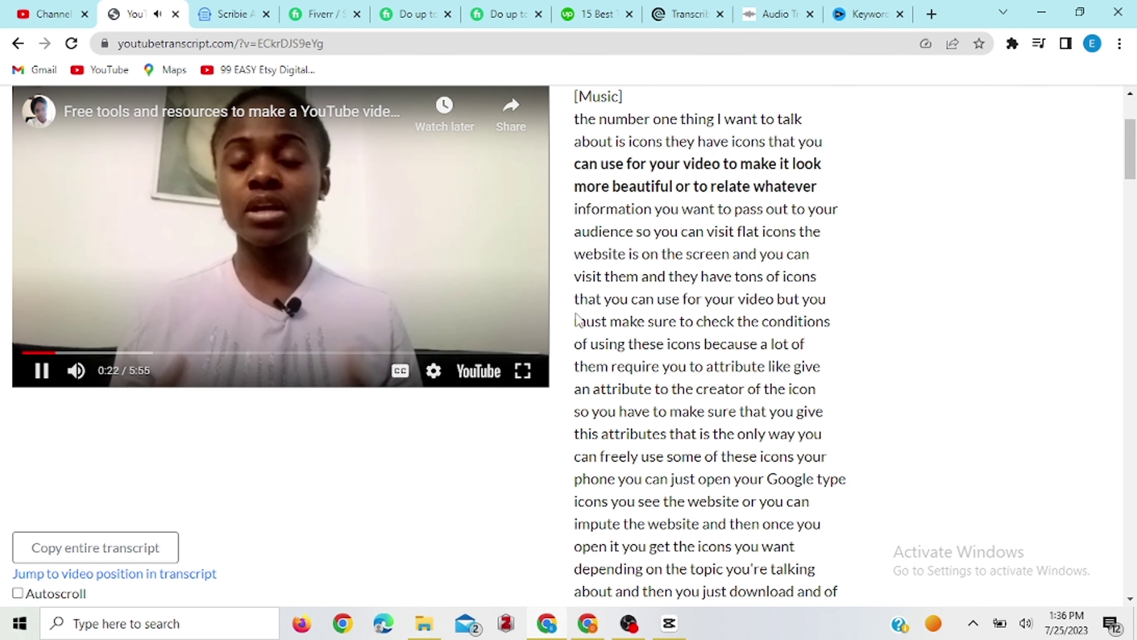
left_click(42, 371)
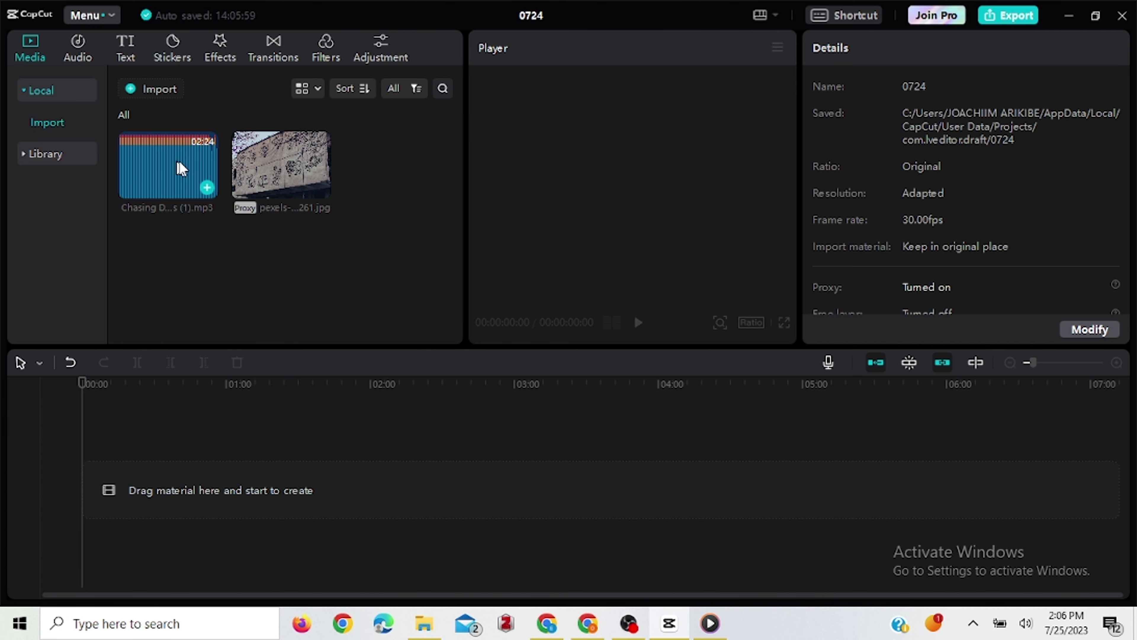
- Place the pexels photo and Chasing Down a Vision mp3 on the timeline, then zoom out
left_click_drag(291, 181, 100, 503)
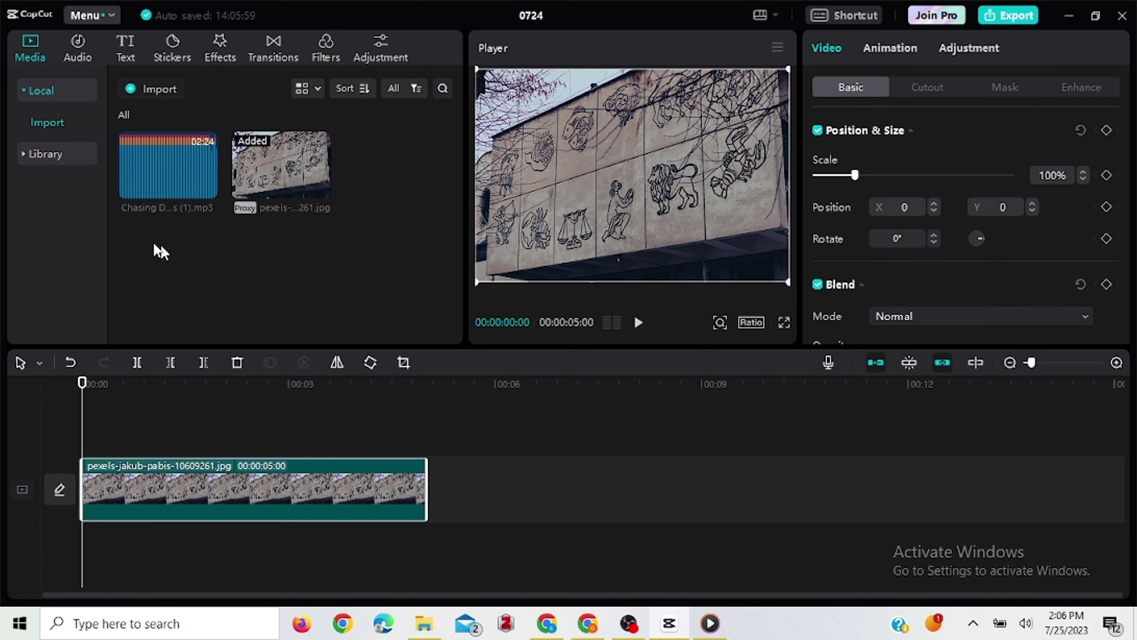
left_click_drag(144, 157, 87, 540)
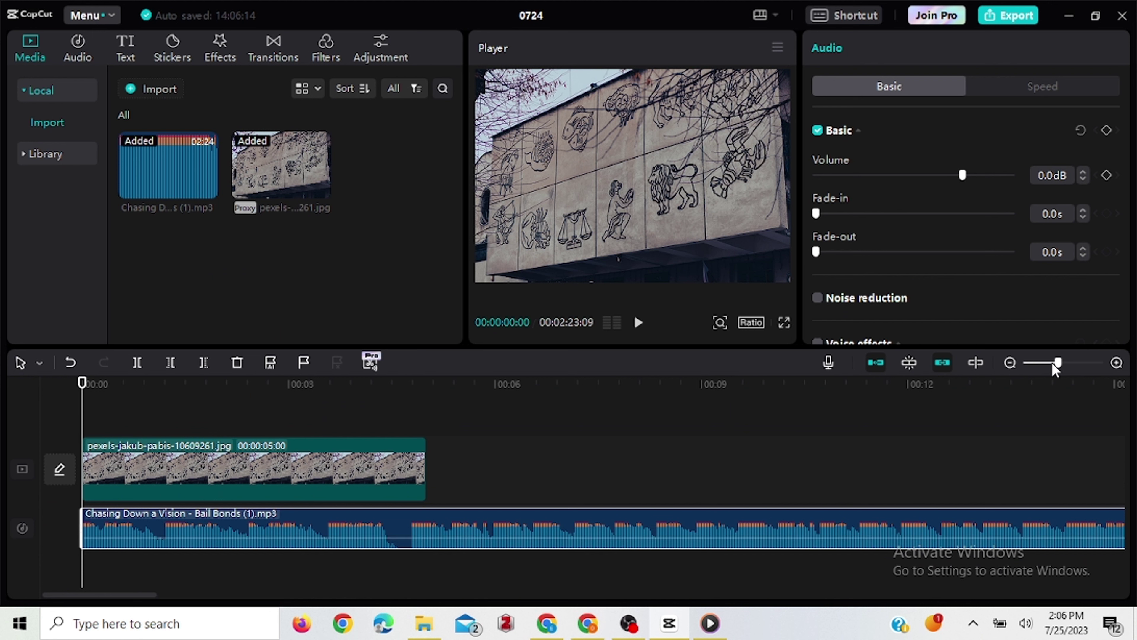
left_click_drag(1058, 365, 1034, 364)
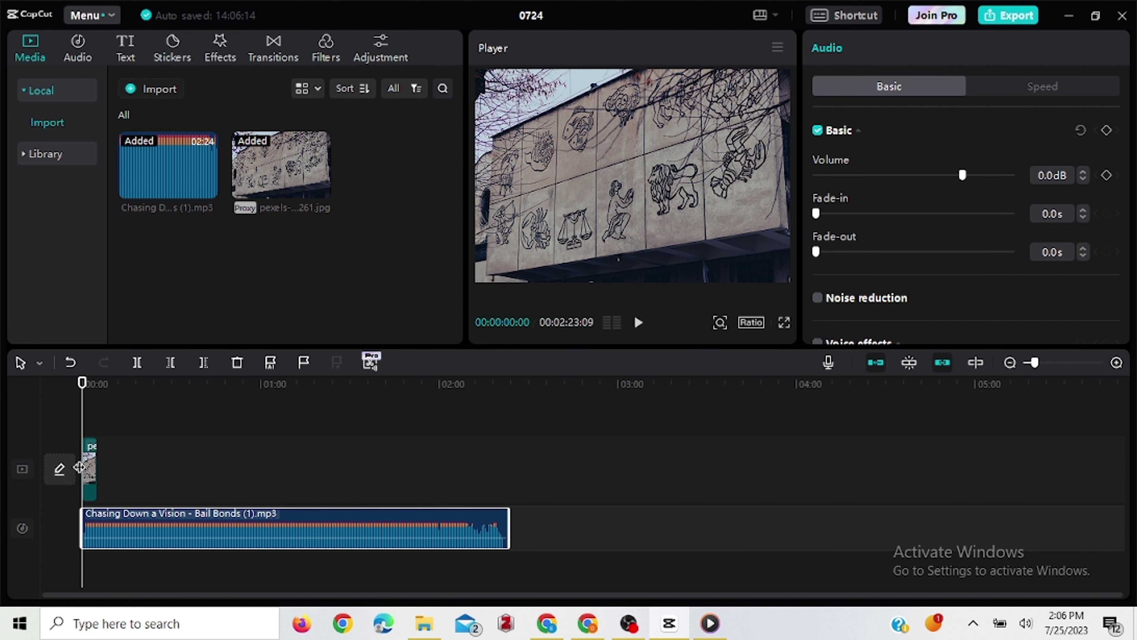
- Stretch the pexels photo clip to 00:02:23:24 to match the Chasing Down a Vision audio
left_click(91, 469)
left_click_drag(95, 457, 509, 529)
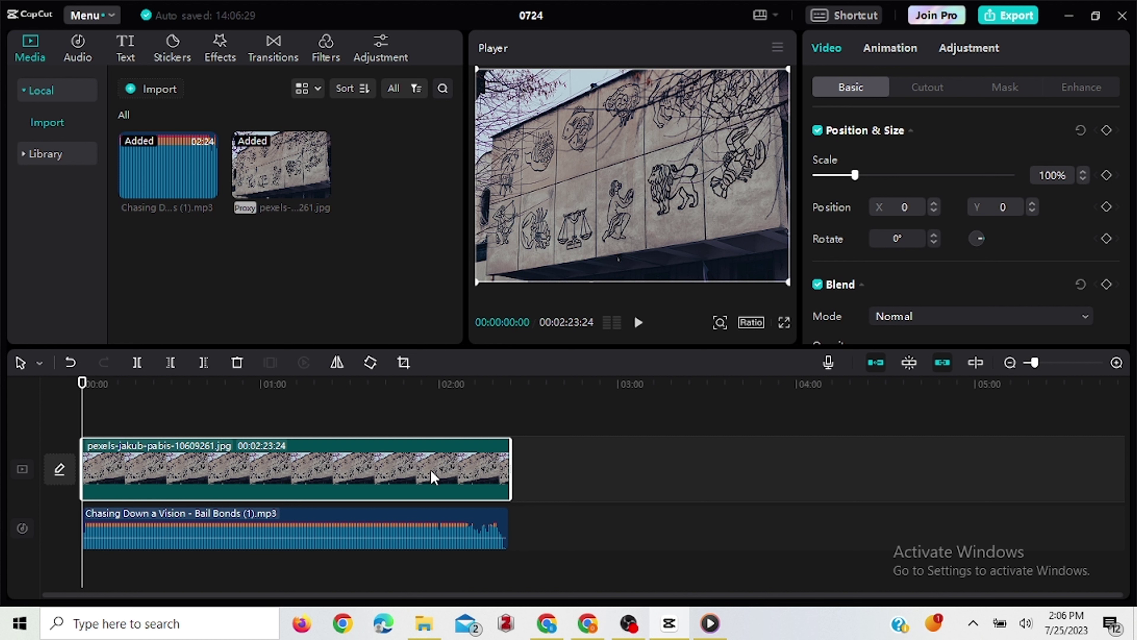
mouse_move(356, 537)
scroll(855, 260, "down", 5)
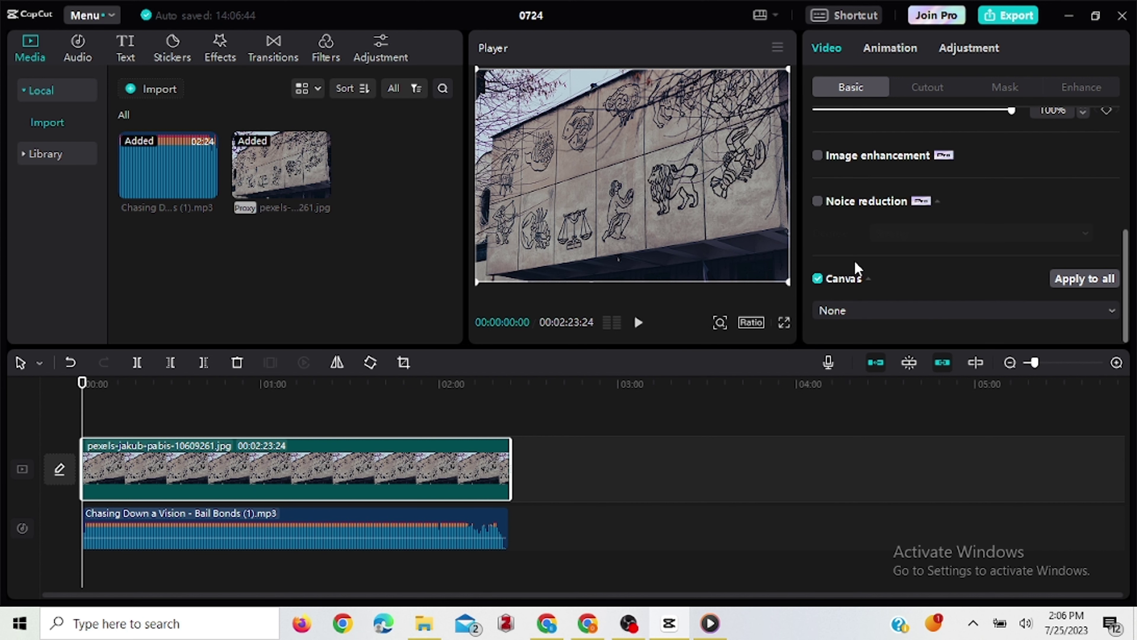
scroll(855, 261, "up", 5)
scroll(855, 261, "down", 4)
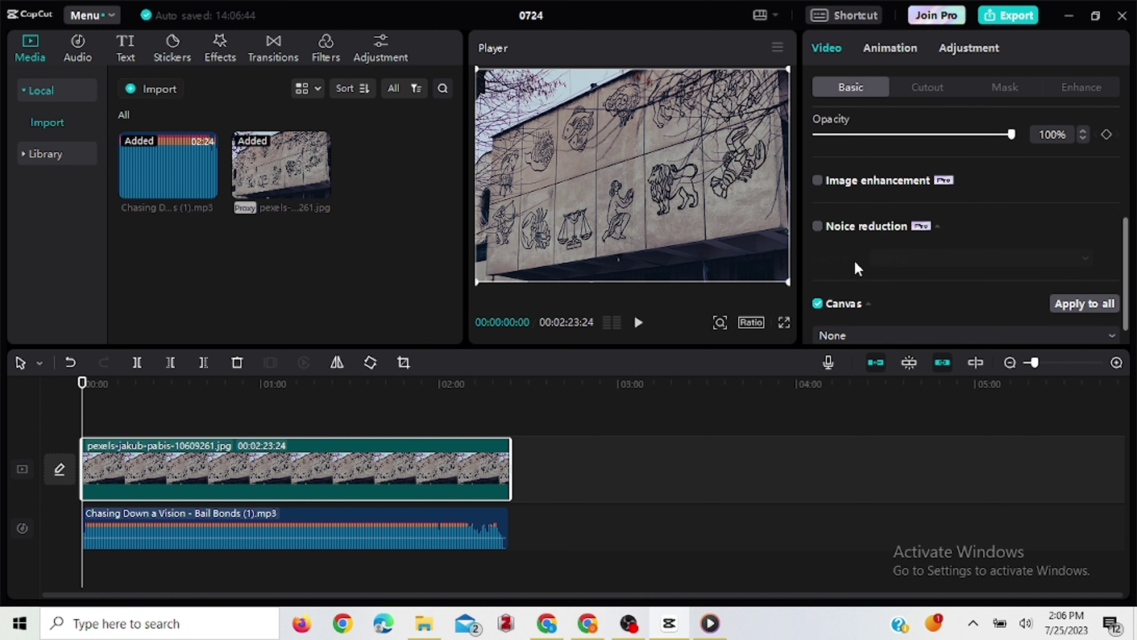
left_click(161, 529)
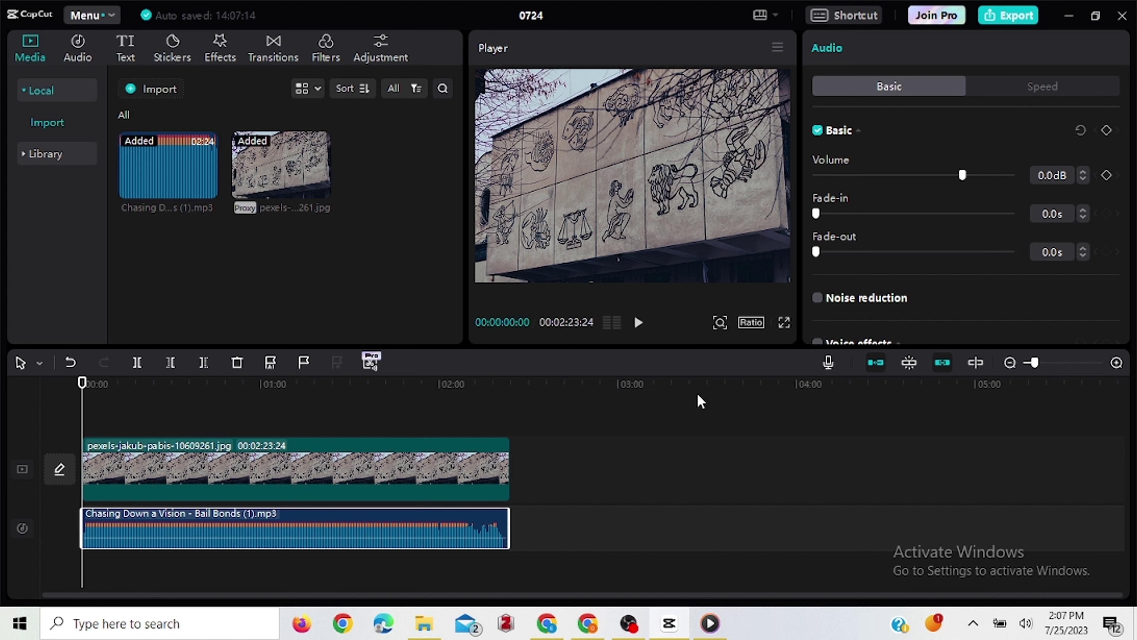
- Bring up CapCut's Export dialog for the 0724 project
left_click(1005, 16)
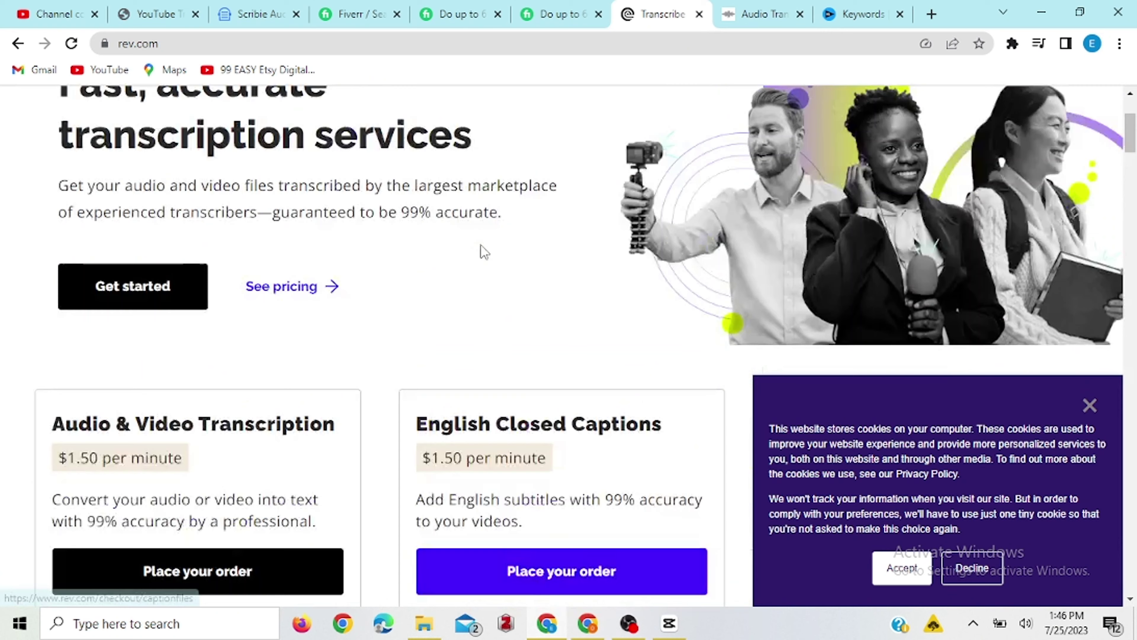
- Browse the Scribie and CastingWords transcription sites, ending on the CastingWords homepage
left_click(259, 14)
scroll(318, 258, "up", 15)
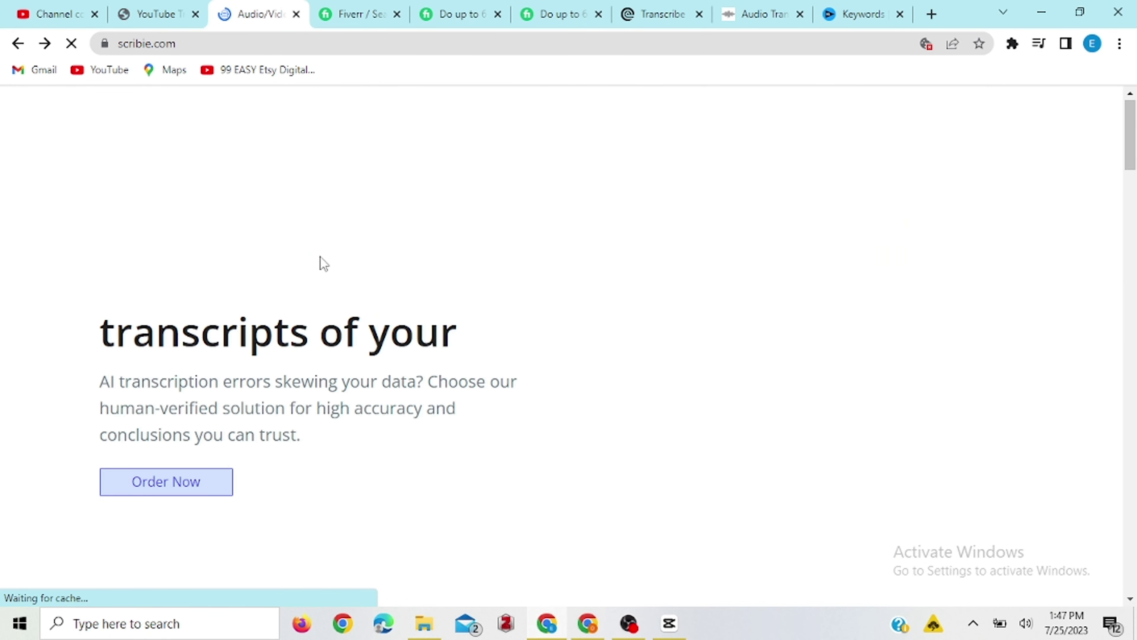
left_click(761, 14)
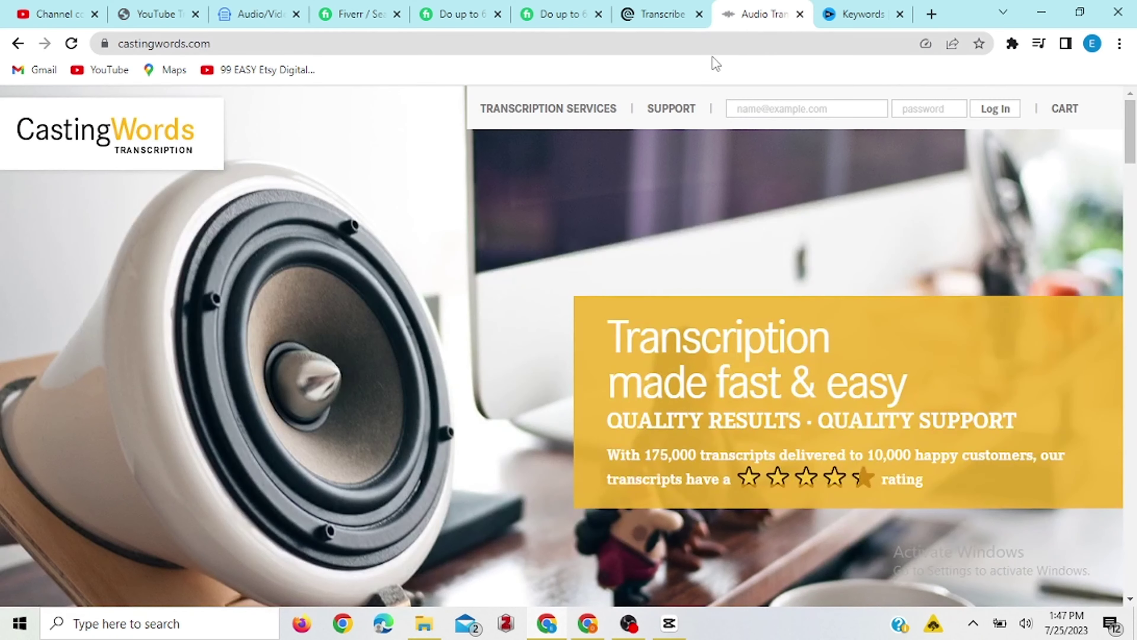
scroll(642, 121, "down", 5)
scroll(642, 121, "up", 5)
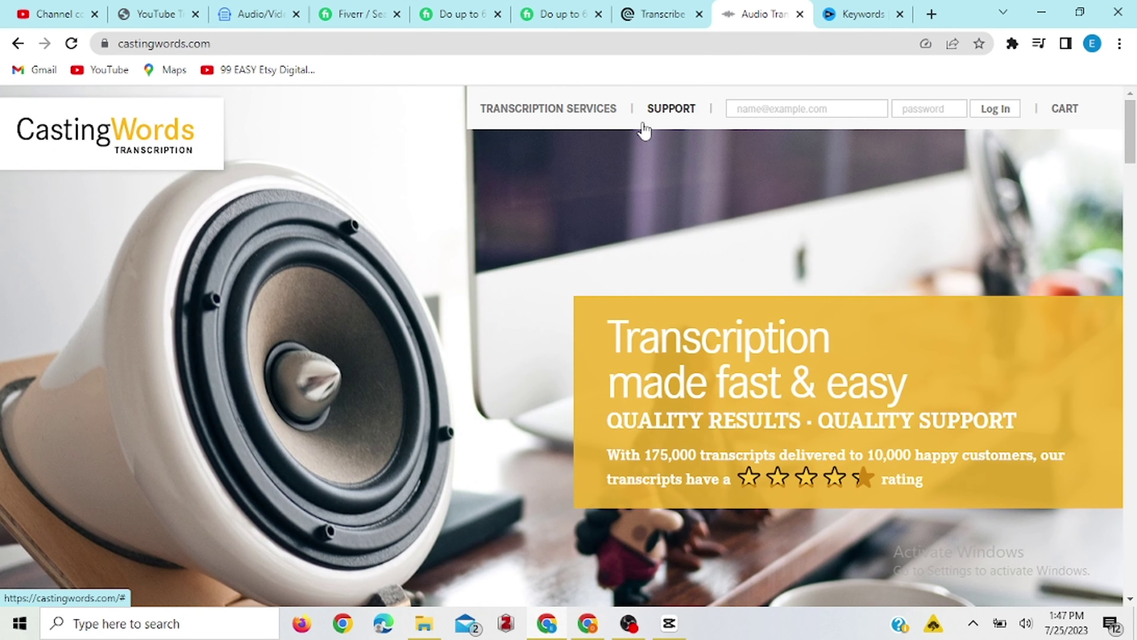